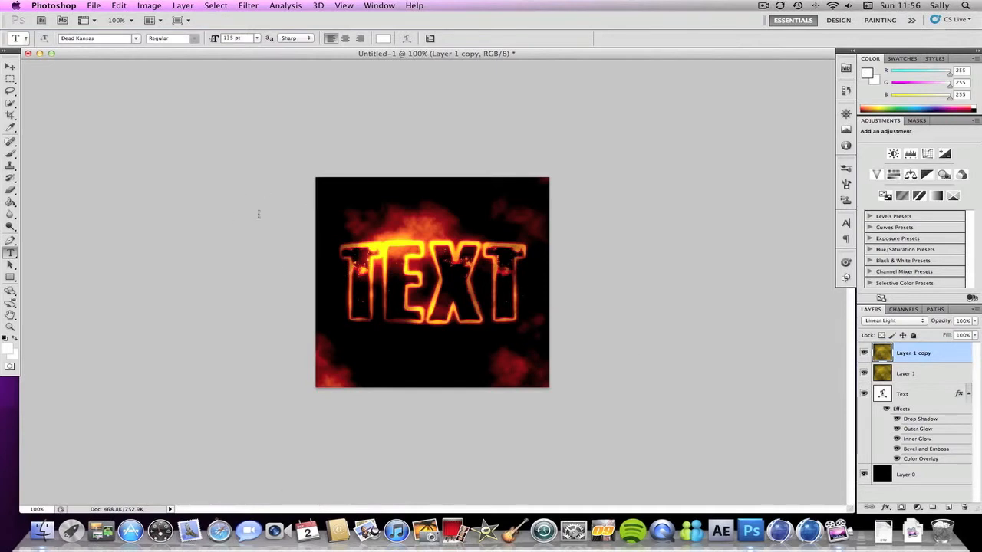
Create a 400 × 400 pixel RGB document with a white background and convert its Background into a regular layer
left_click(94, 5)
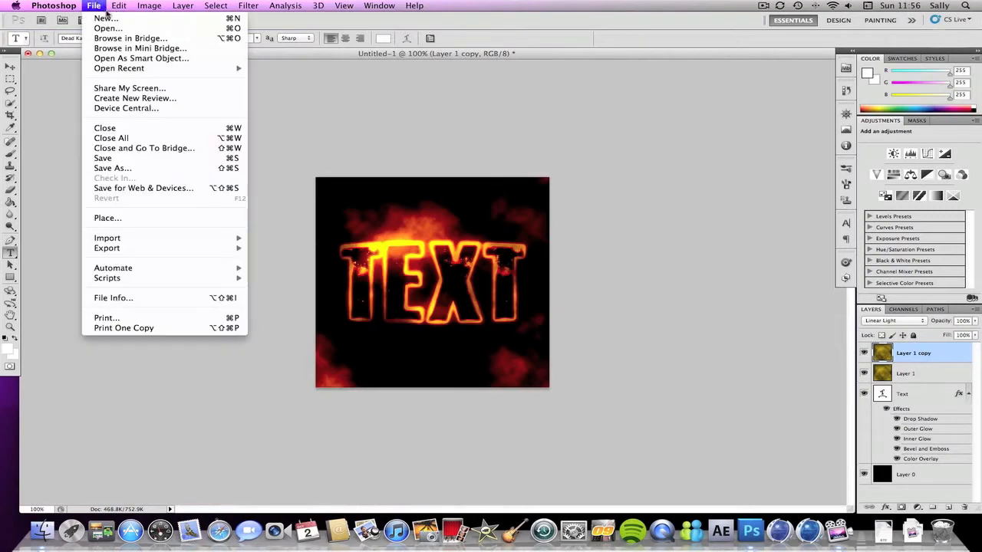
left_click(103, 18)
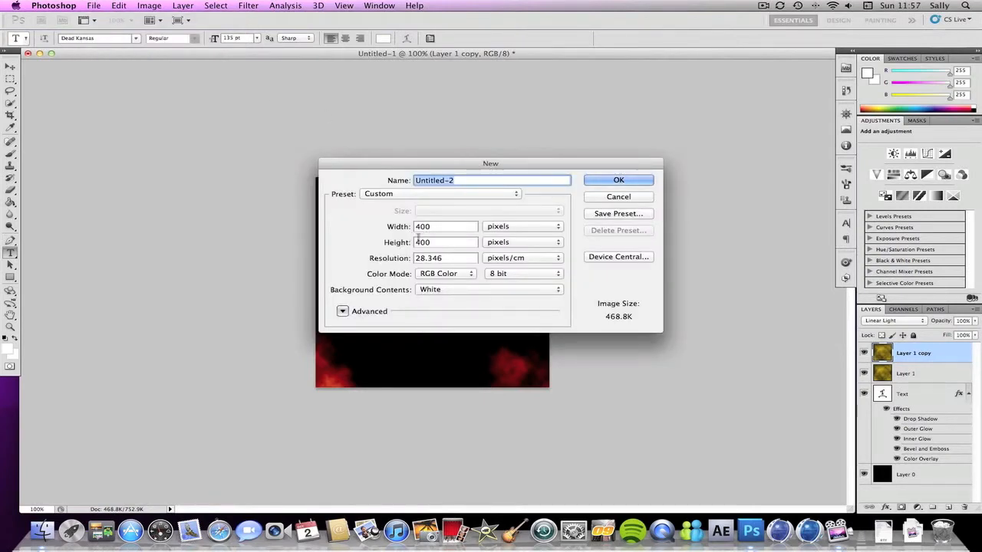
left_click(592, 181)
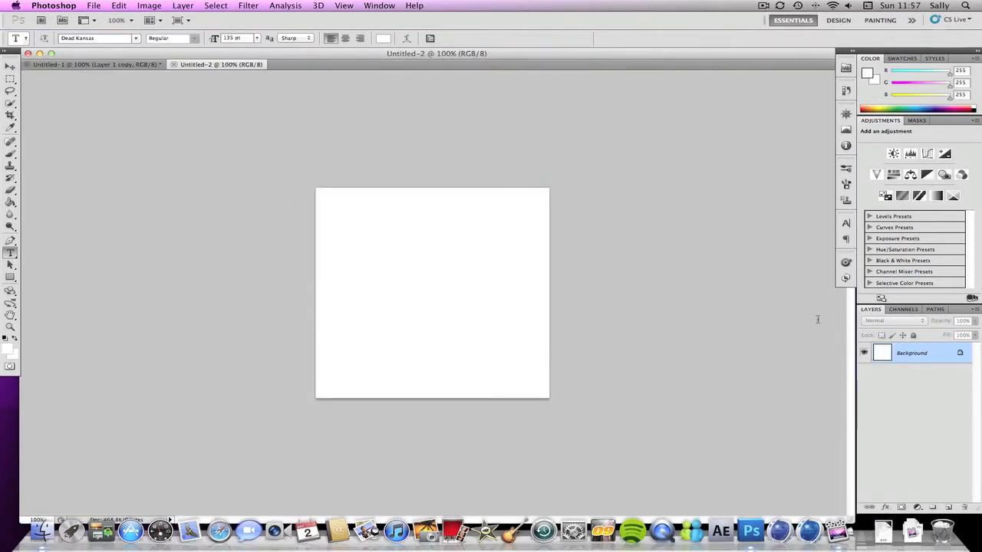
double_click(927, 354)
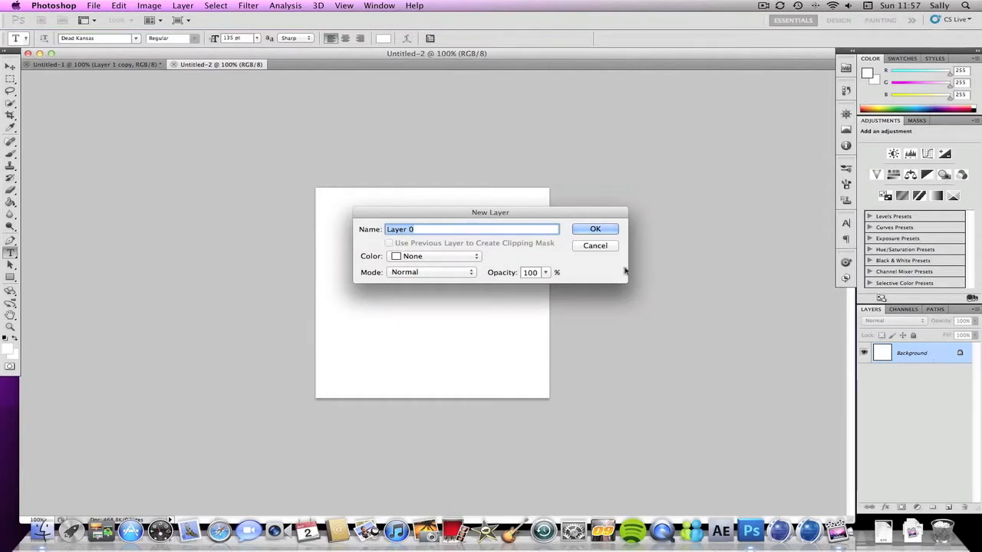
key("Return")
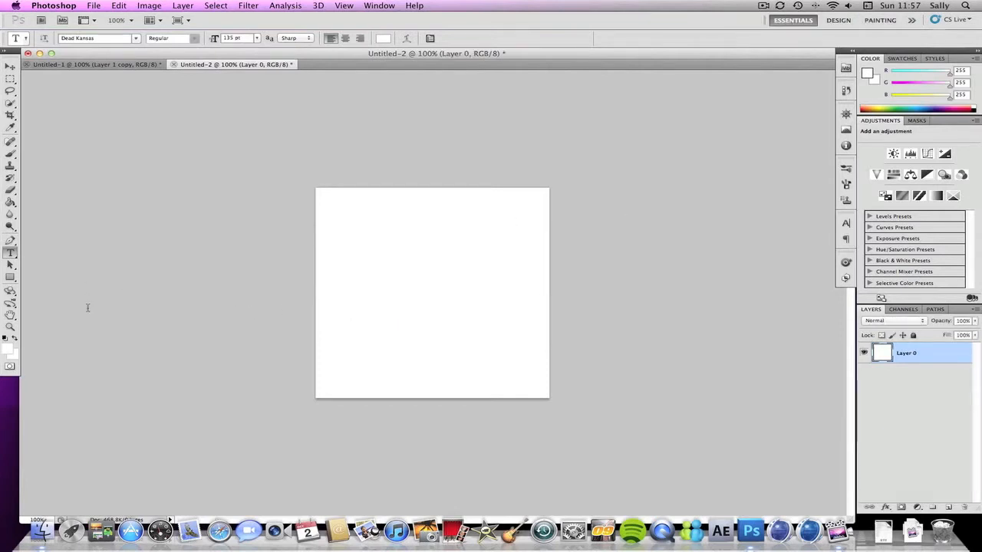
Reset the colours to their defaults and fill Layer 0 with black using the Paint Bucket
key("d")
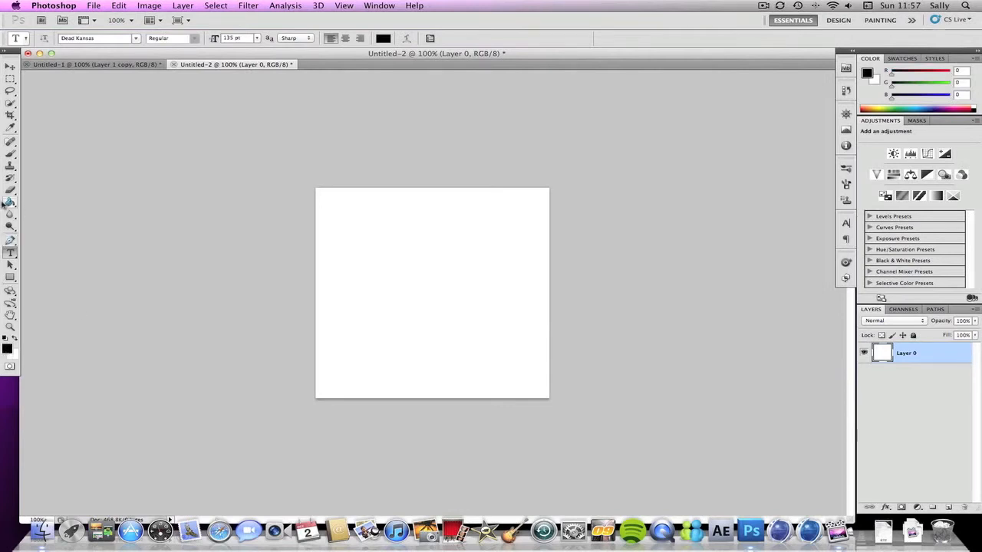
left_click(9, 203)
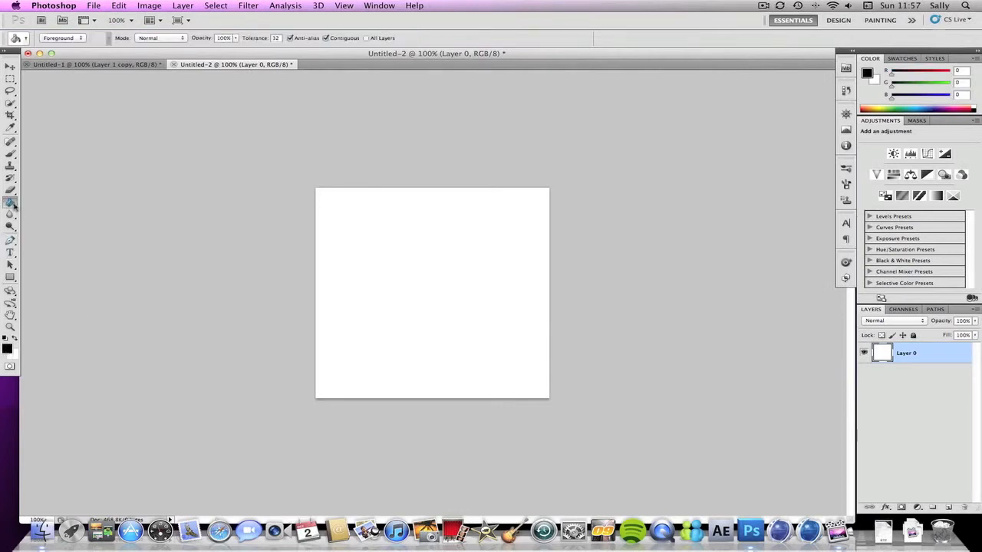
left_click(376, 244)
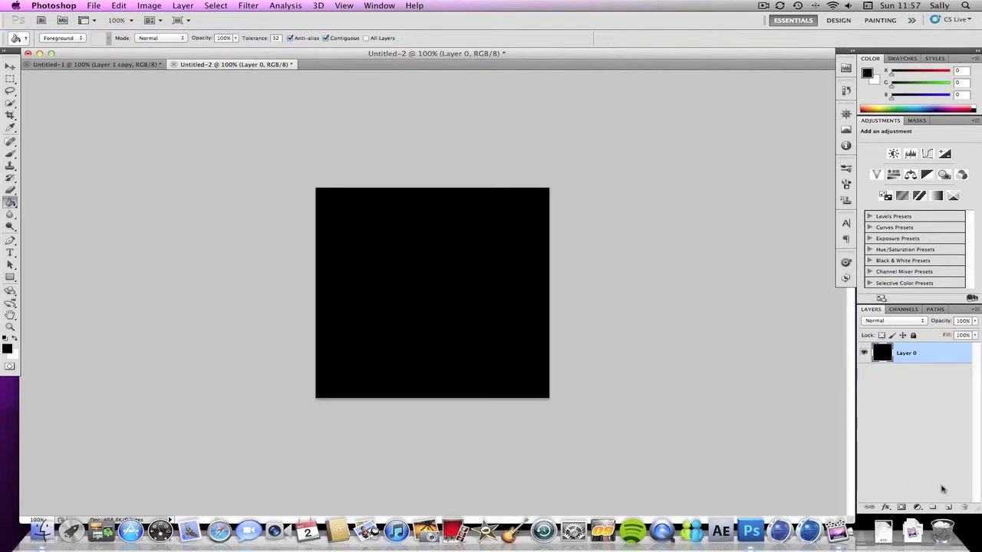
Add a new layer above Layer 0 and set the Type tool's text colour to white
left_click(949, 508)
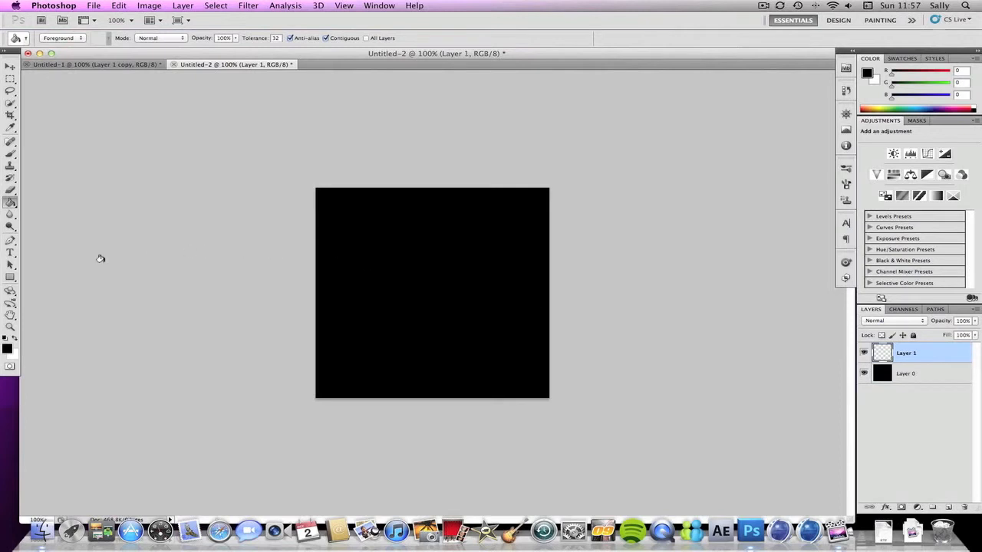
left_click(11, 254)
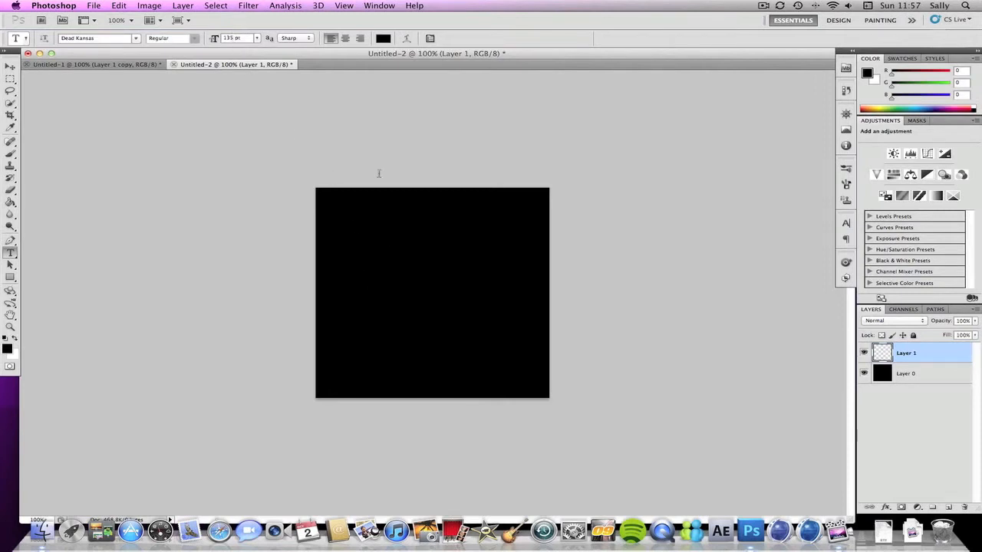
left_click(386, 40)
left_click_drag(394, 194, 208, 156)
left_click(631, 169)
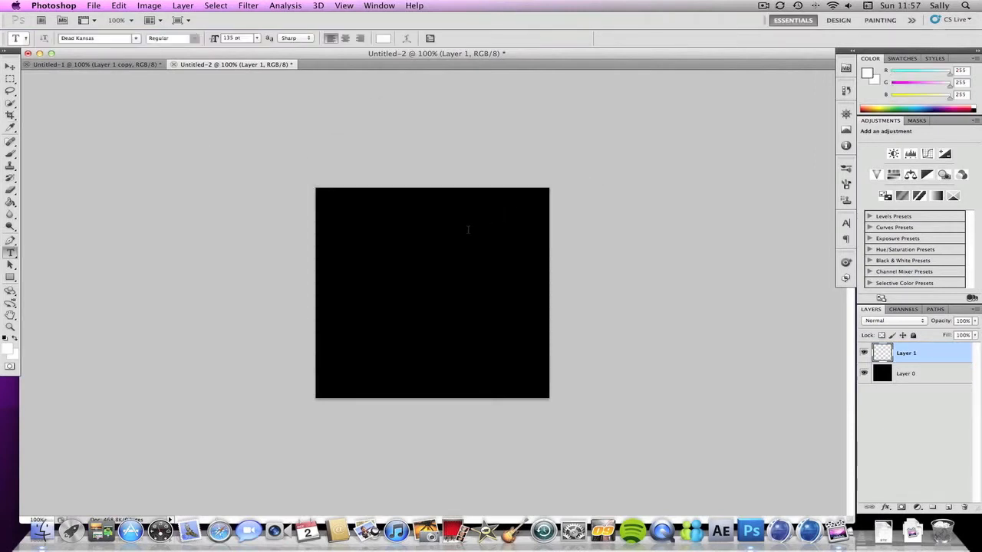
Add the word "TEXT" on the new layer and move it to about the centre of the black canvas
left_click(358, 295)
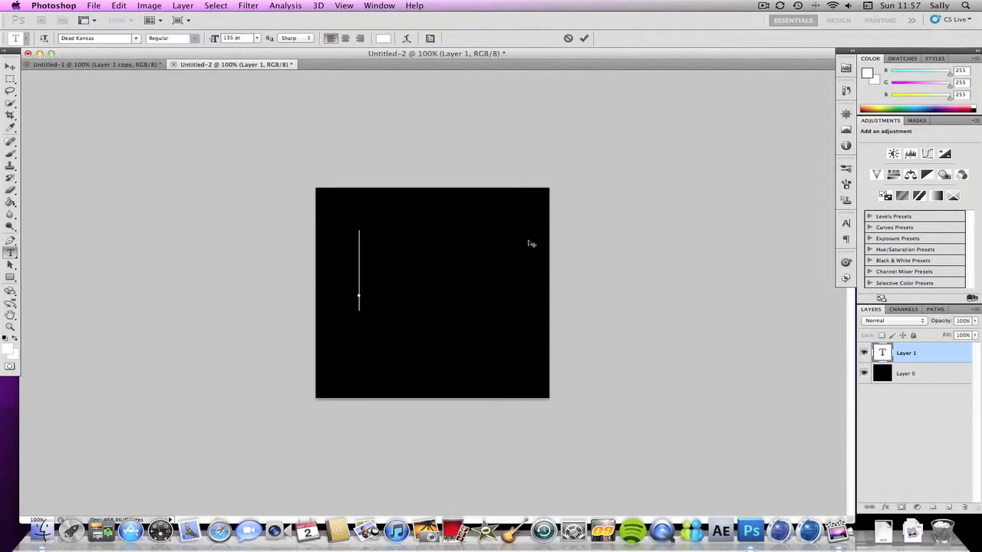
type("TEXT")
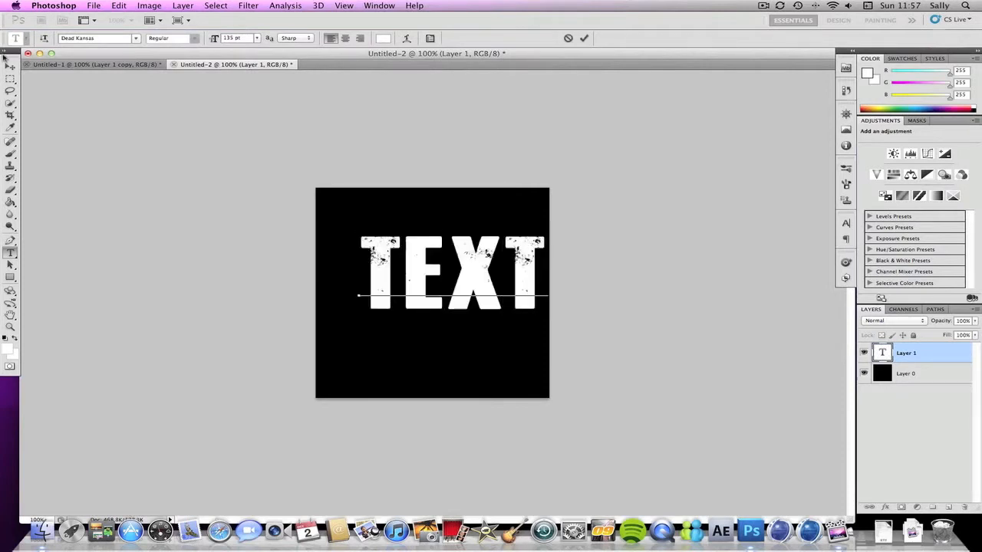
left_click(11, 67)
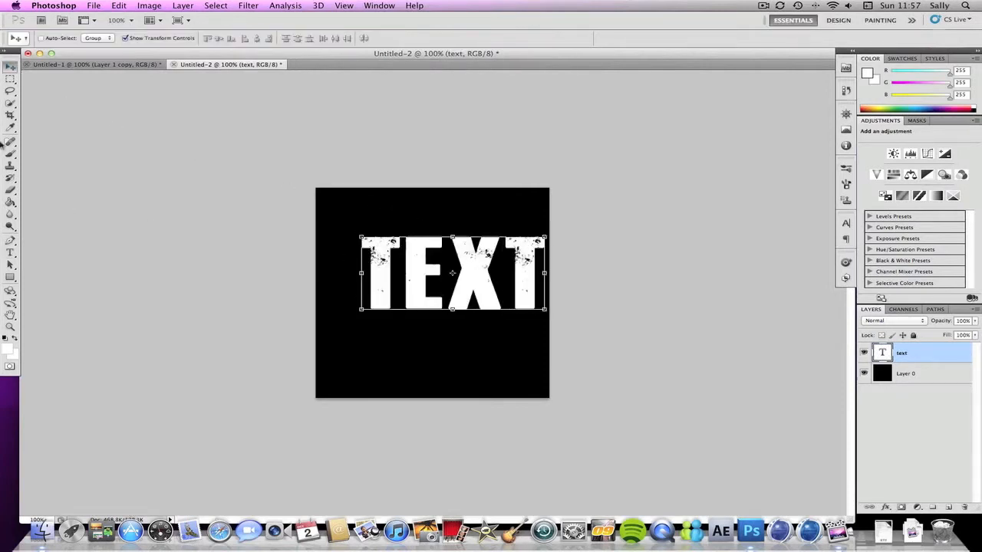
left_click_drag(506, 261, 483, 282)
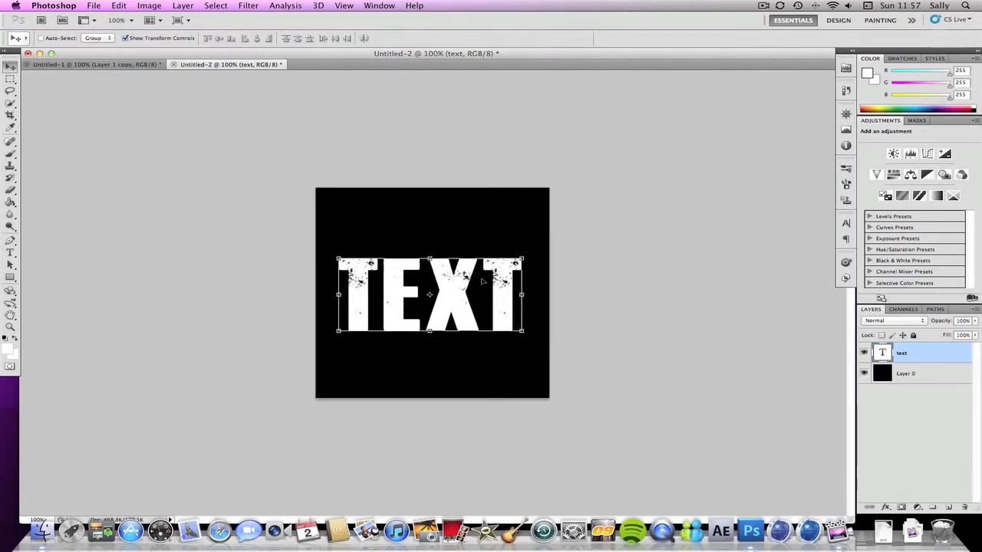
Warp the text horizontally with the Bulge style and a bend of +5%
left_click(10, 253)
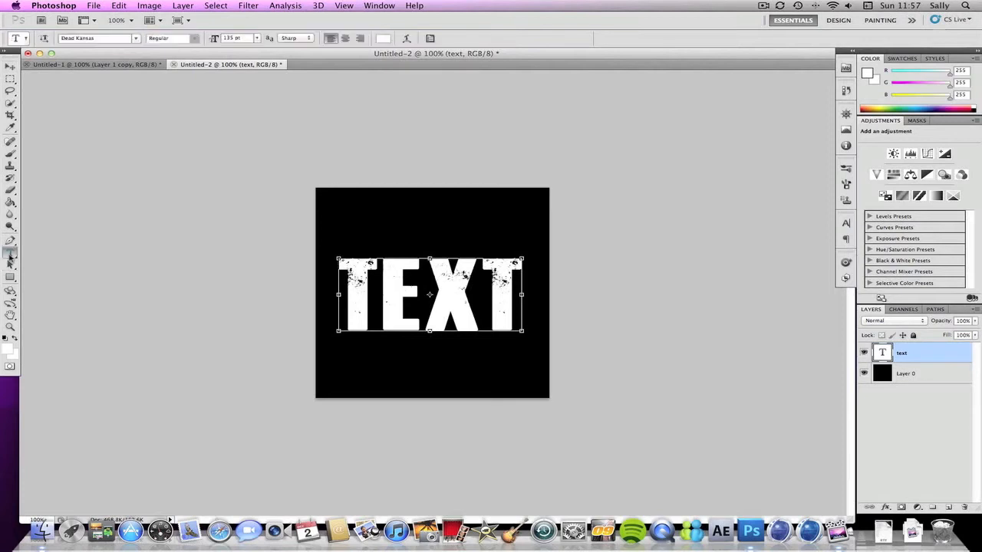
left_click(406, 40)
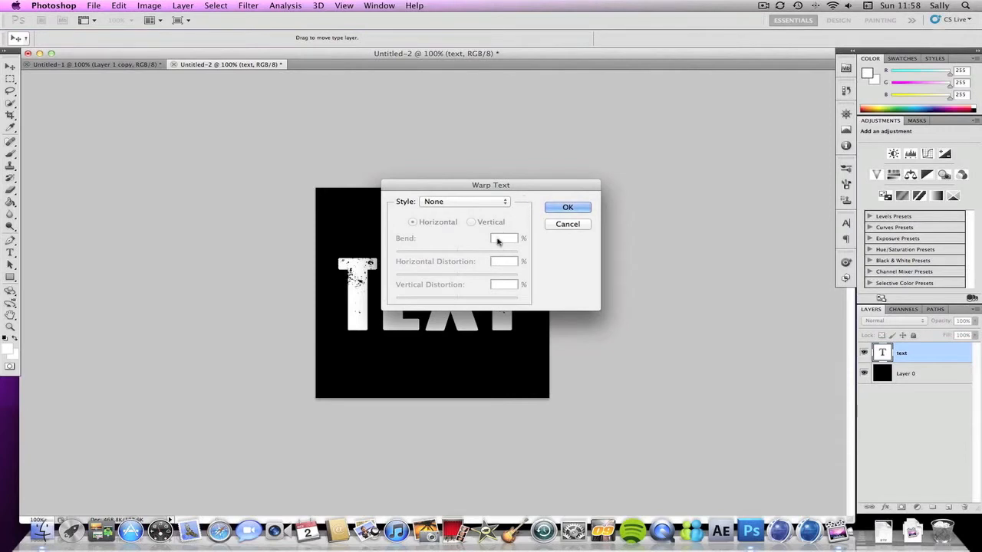
left_click(427, 202)
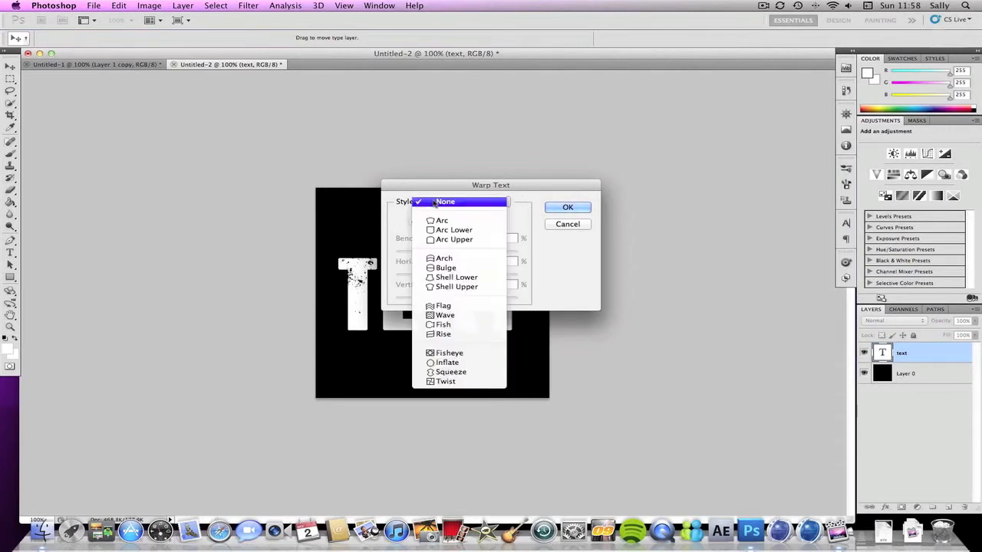
left_click(446, 267)
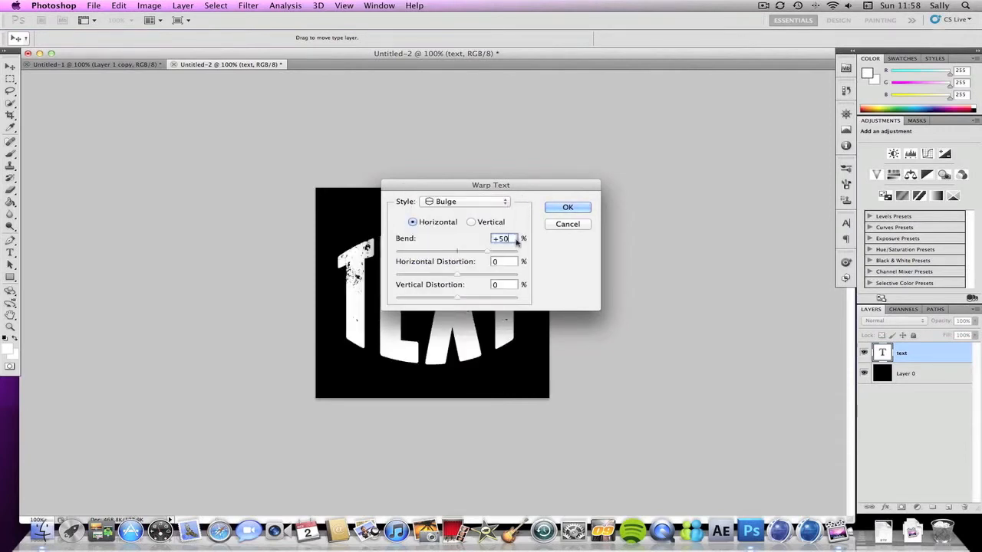
key("BackSpace")
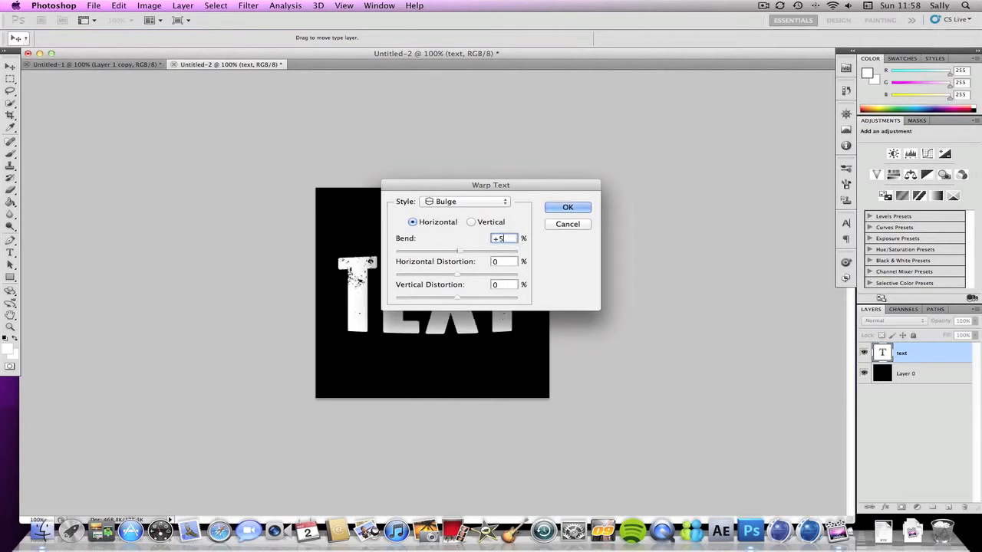
left_click(559, 207)
left_click(557, 205)
Add a Color Overlay style to the text layer and set its colour to black
left_click(933, 354)
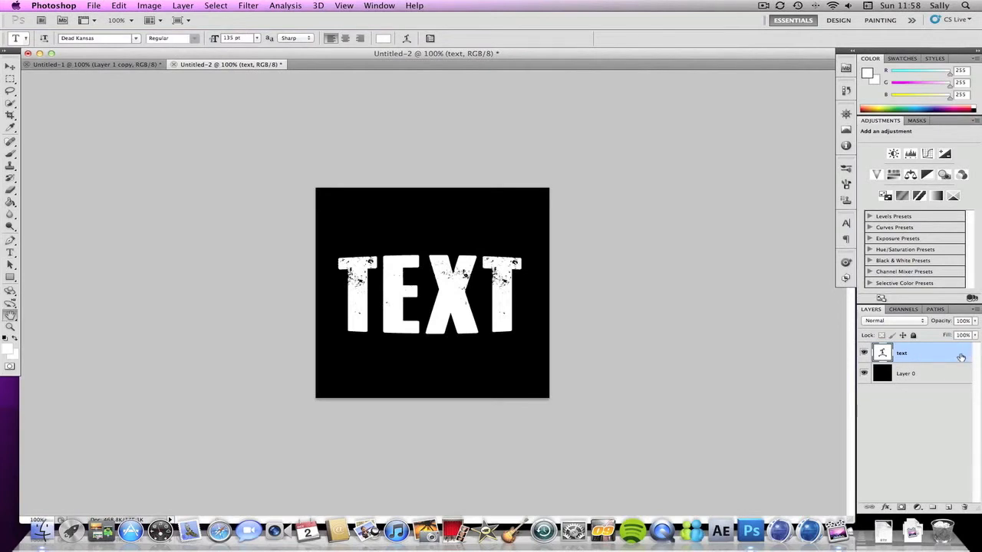
double_click(961, 357)
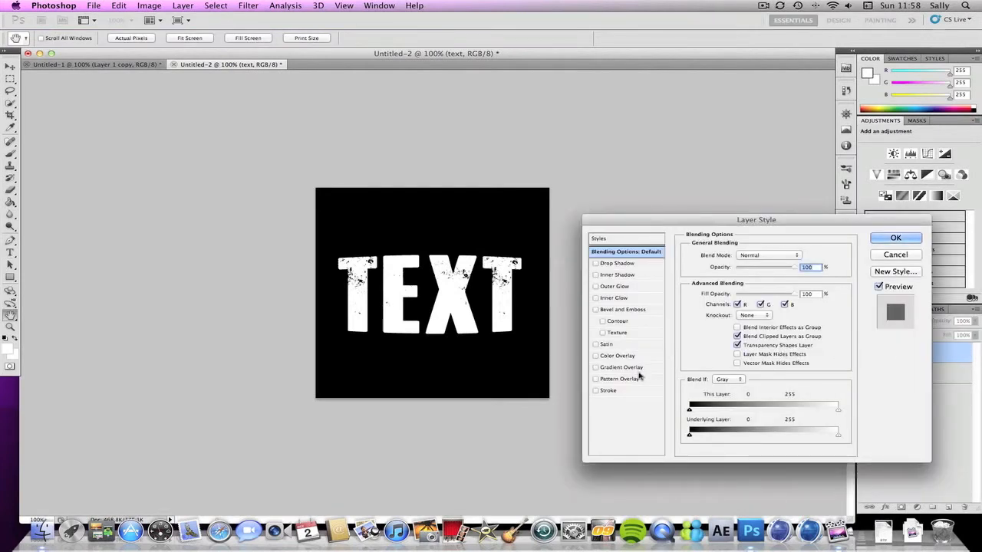
left_click(621, 357)
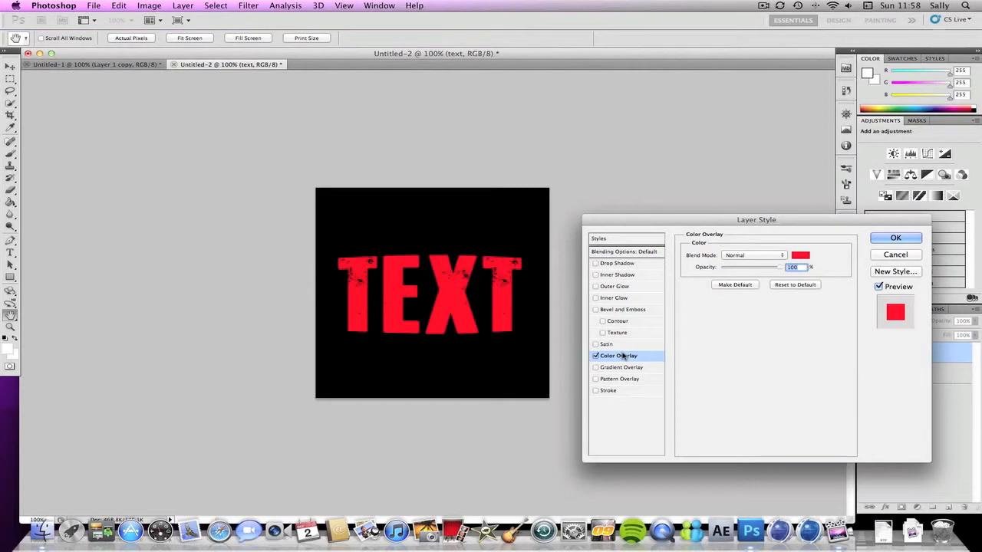
left_click(803, 256)
left_click(320, 368)
left_click(627, 168)
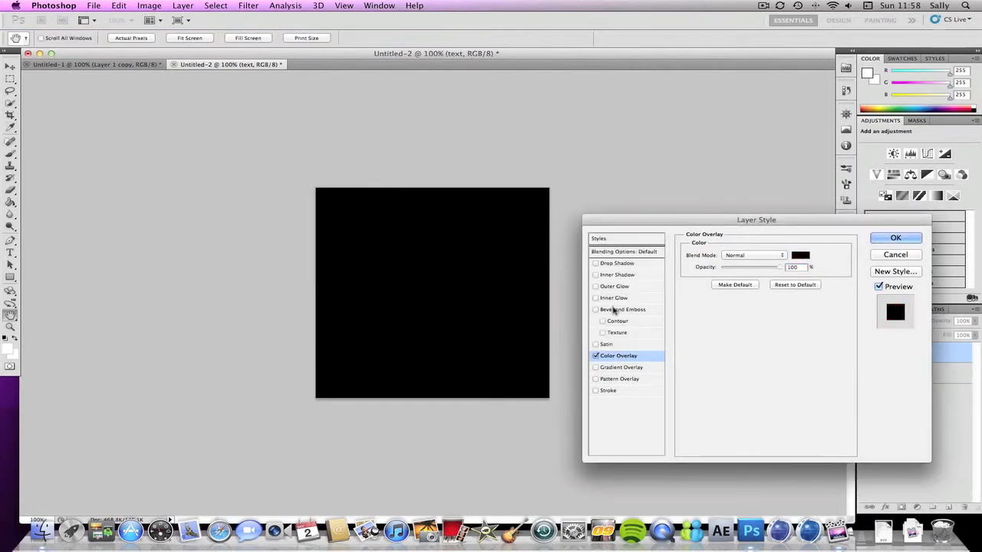
Add Bevel and Emboss to the text with a depth of 450%, size 13 px and soften 10 px
left_click(610, 309)
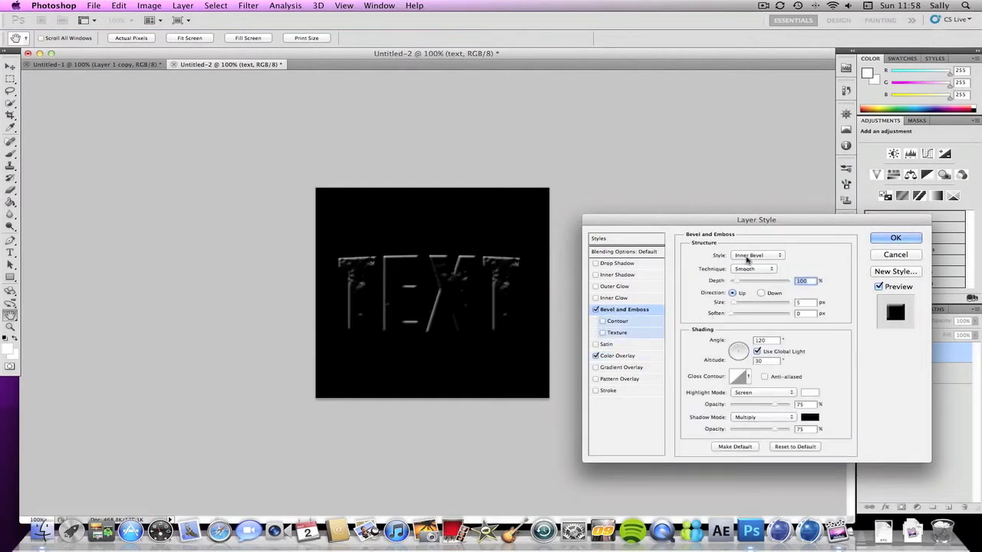
type("4")
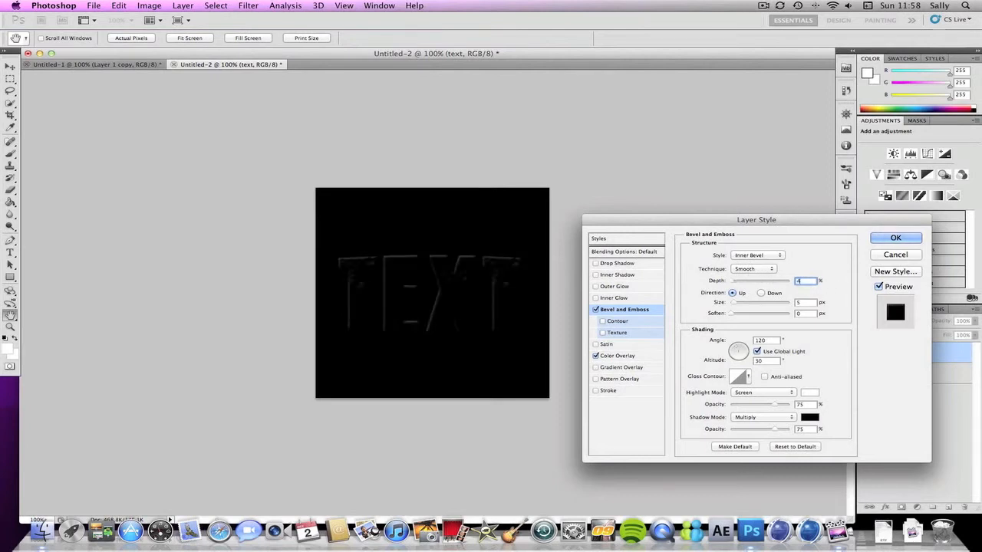
type("50")
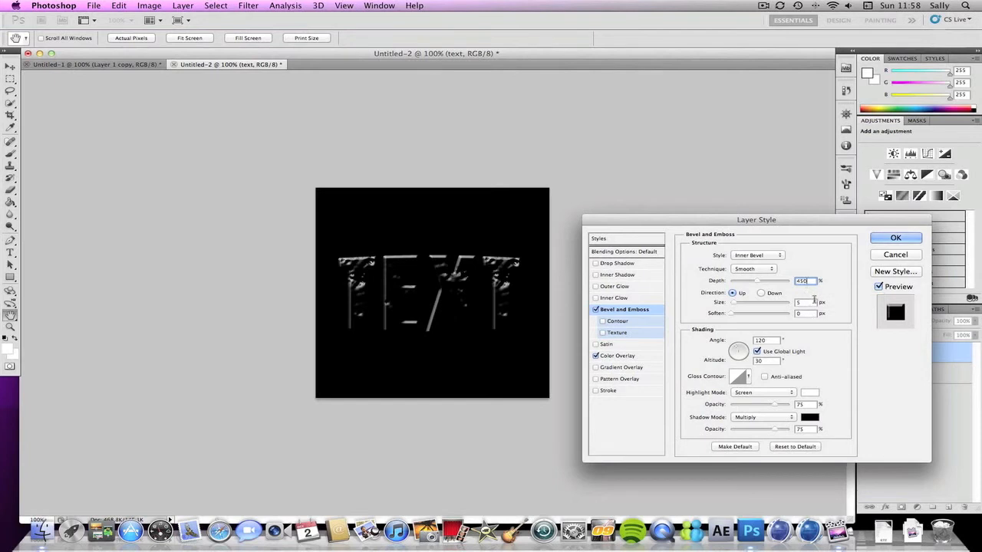
key("Tab")
type("13")
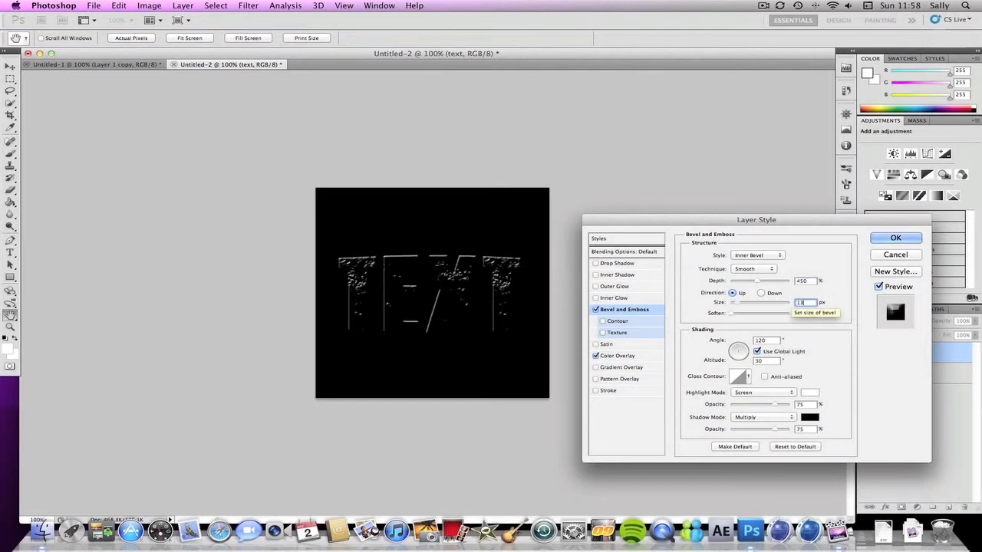
key("Tab")
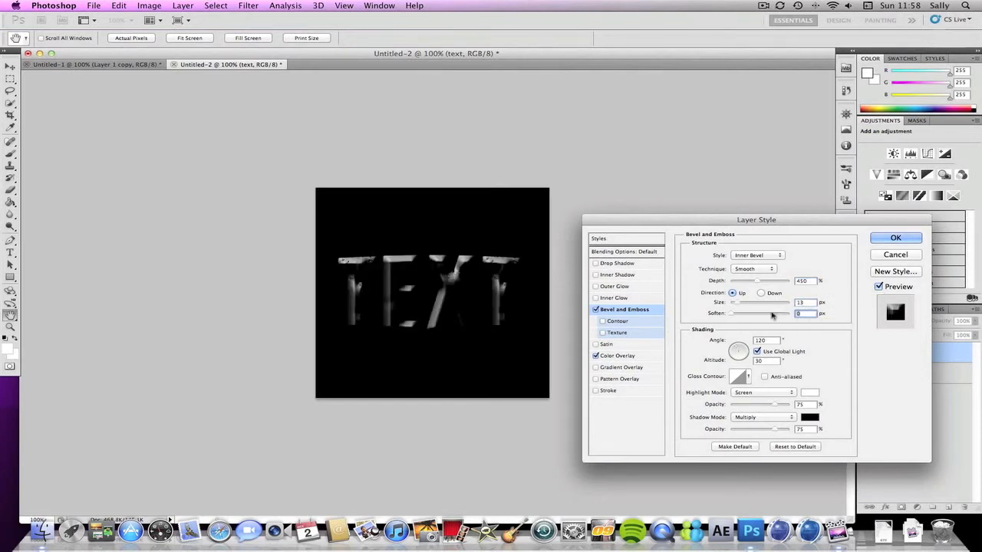
type("10")
Turn off global light for the bevel and set its shading angle to -90° and altitude to 25°
left_click(756, 352)
double_click(773, 340)
type("-")
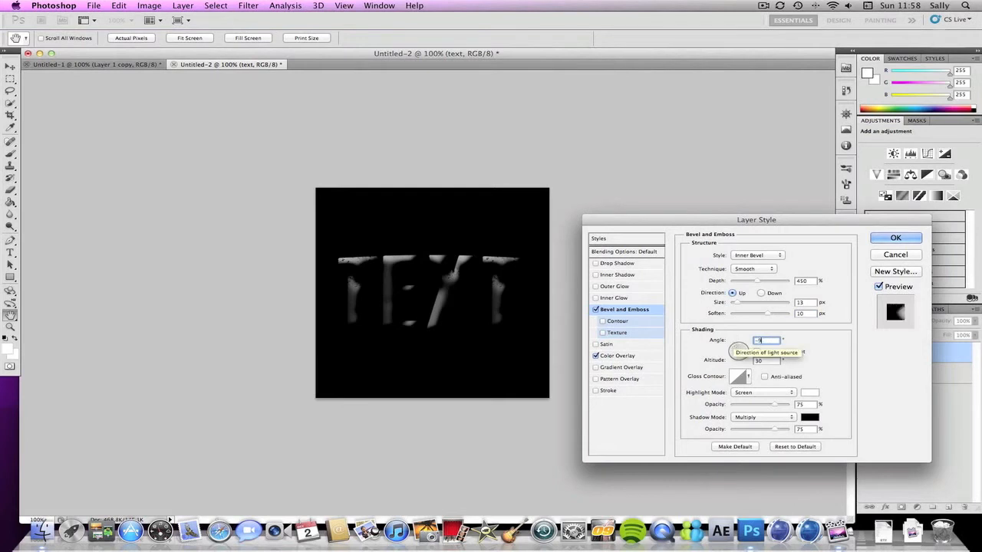
type("90")
key("Tab")
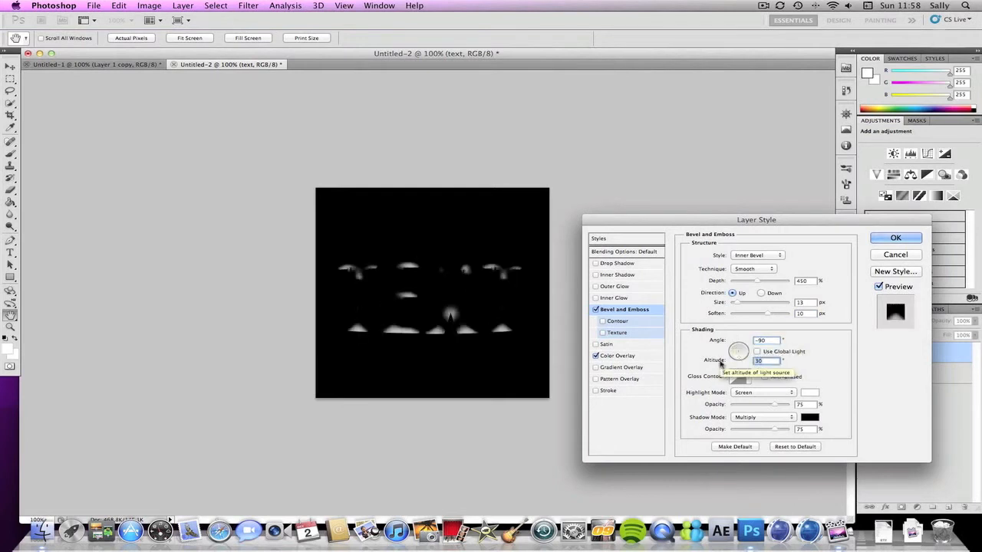
type("25")
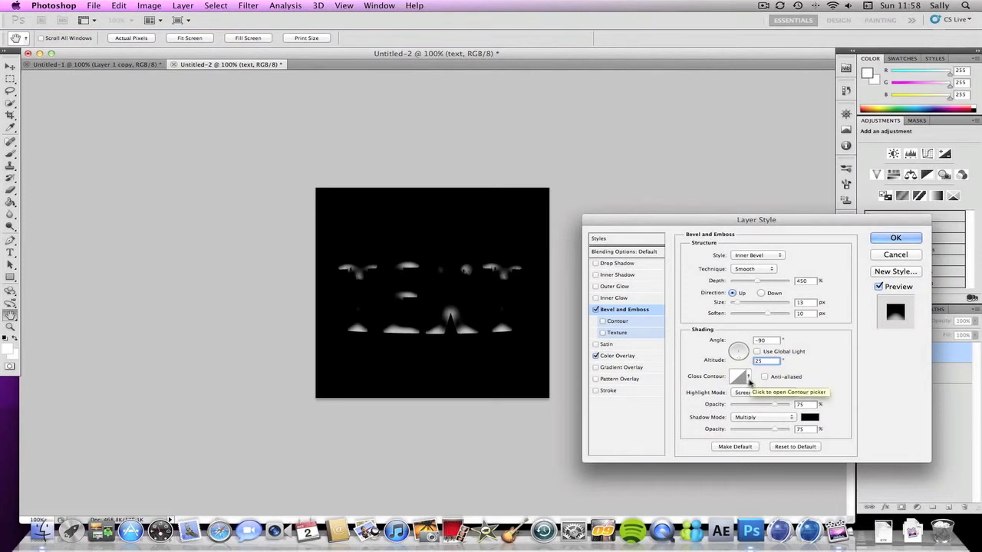
Set the bevel's gloss contour to Cone - Inverted
left_click(747, 379)
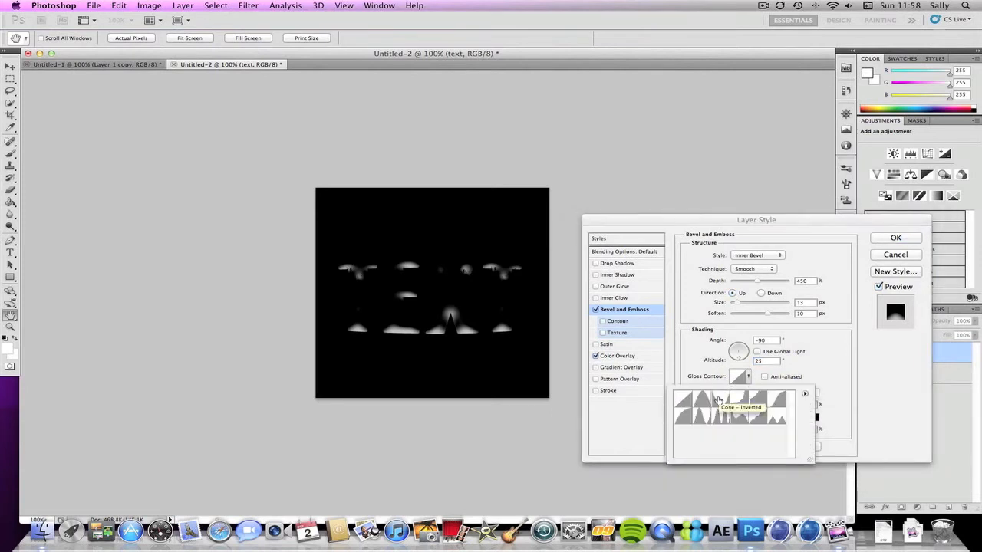
left_click(717, 399)
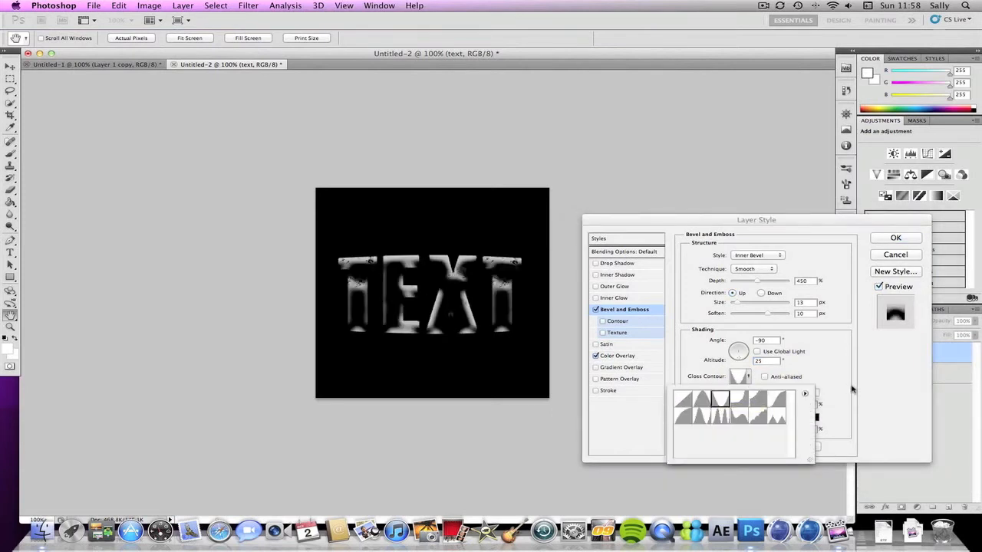
left_click(851, 390)
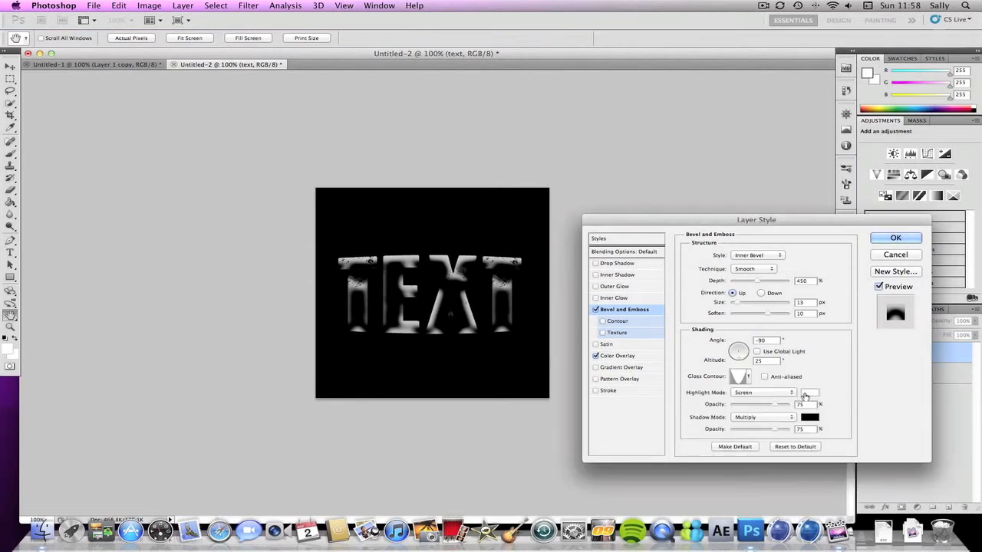
Set the bevel's highlight colour to ffc000
left_click(808, 393)
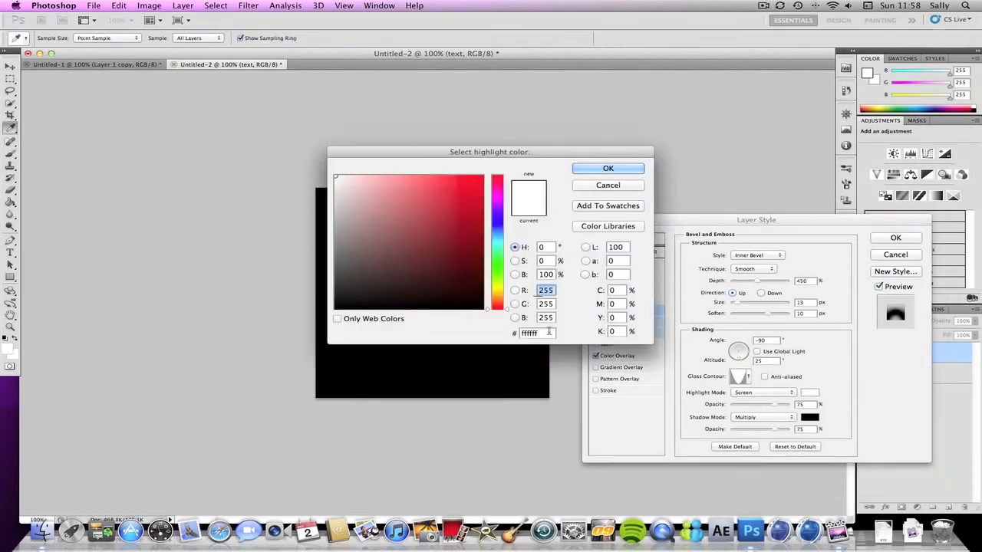
type("000fff")
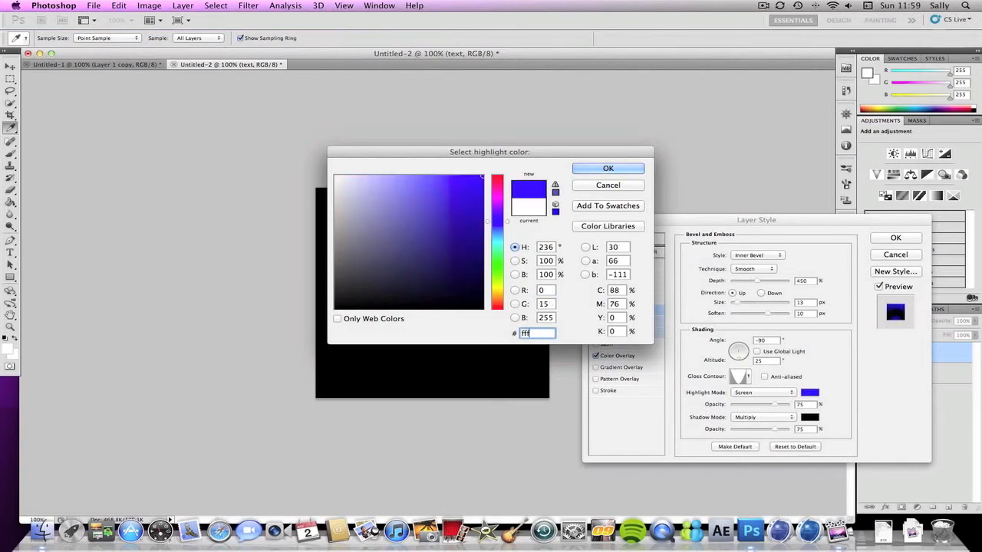
key("BackSpace")
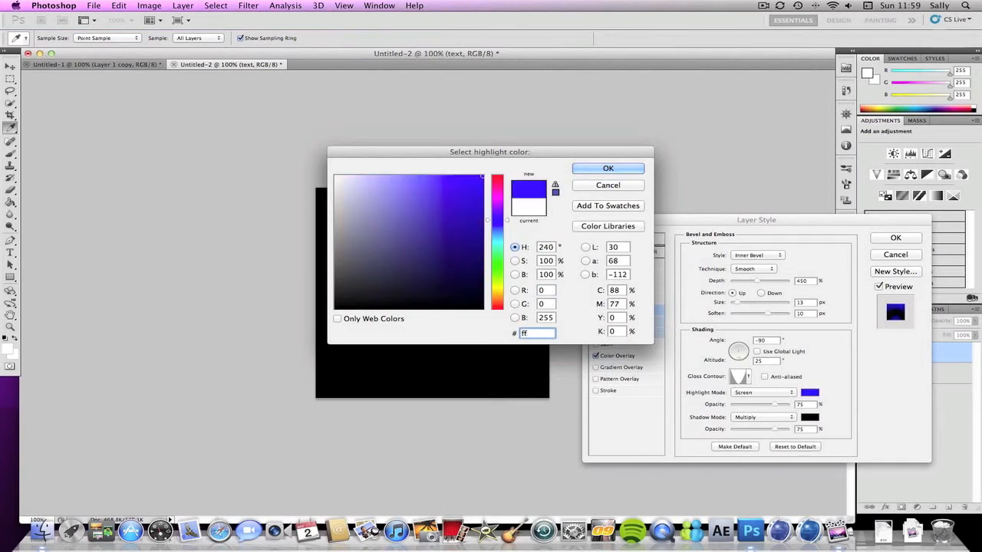
type("c0")
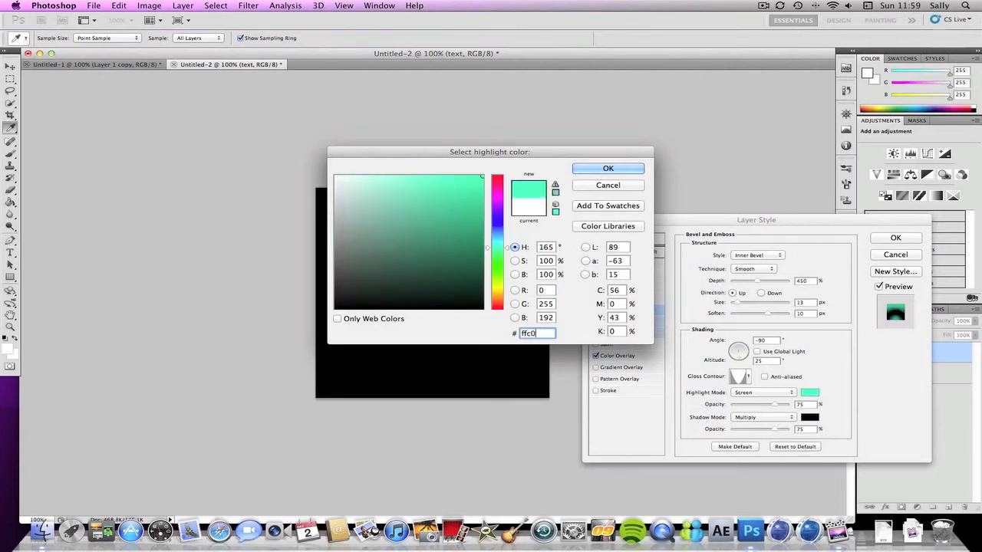
type("00")
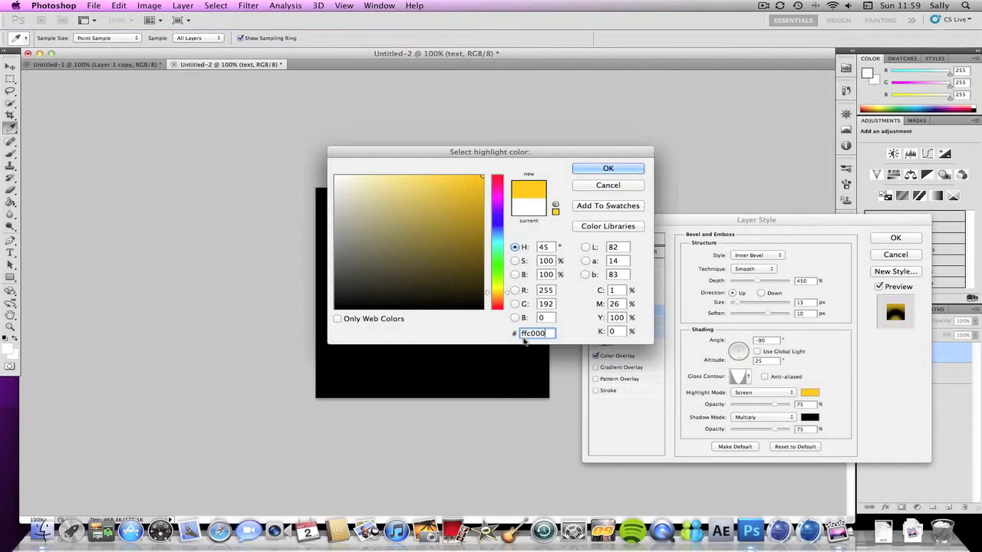
left_click(595, 168)
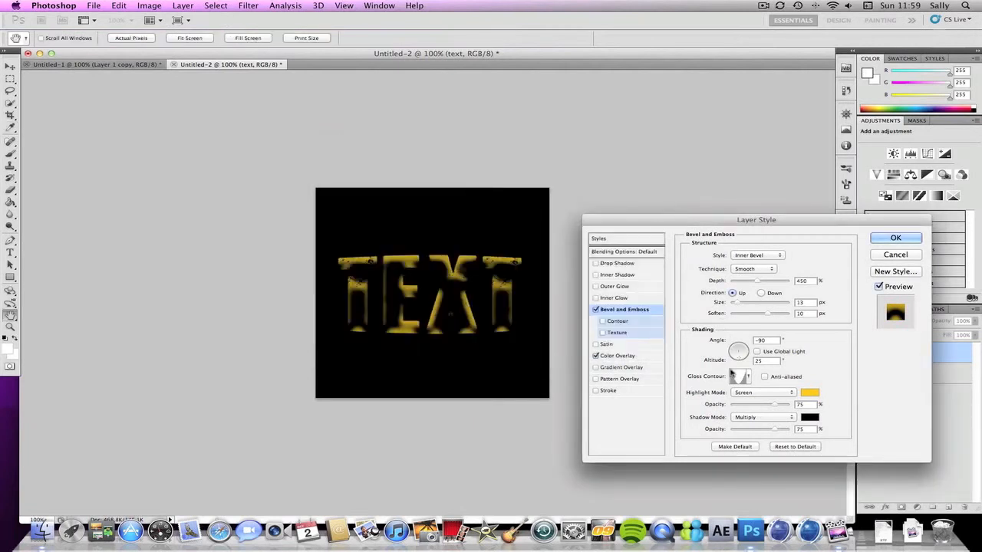
Set the bevel's highlight mode to Color Dodge at maximum opacity and reduce the shadow opacity to its minimum
left_click(741, 395)
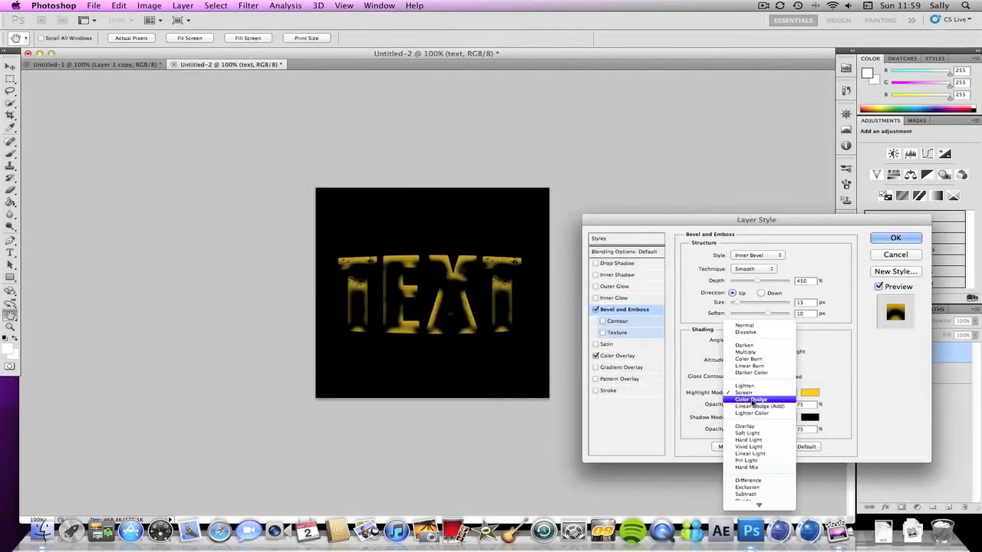
left_click(751, 399)
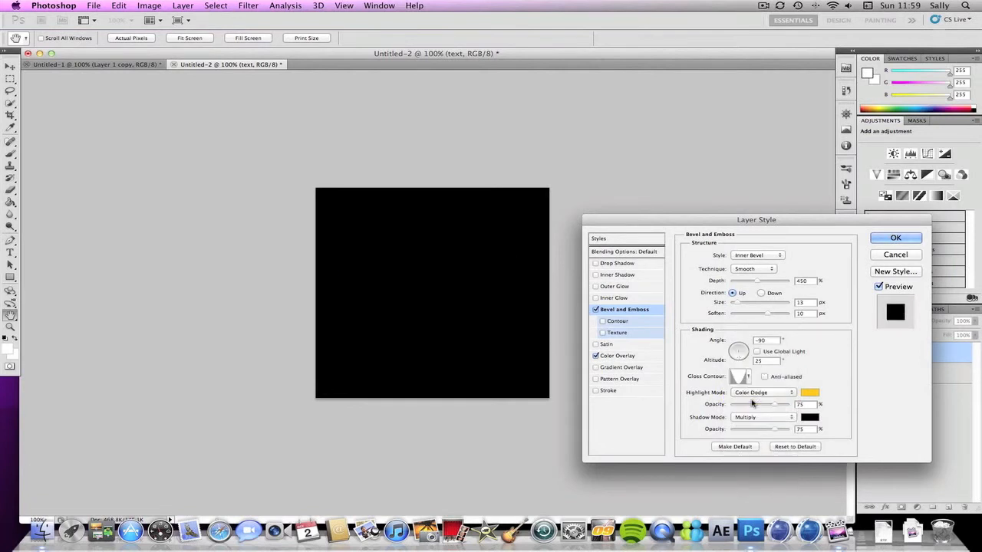
left_click_drag(774, 404, 801, 404)
left_click_drag(776, 430, 720, 431)
Add an Inner Glow to the text and set its colour to ffba00
left_click(614, 299)
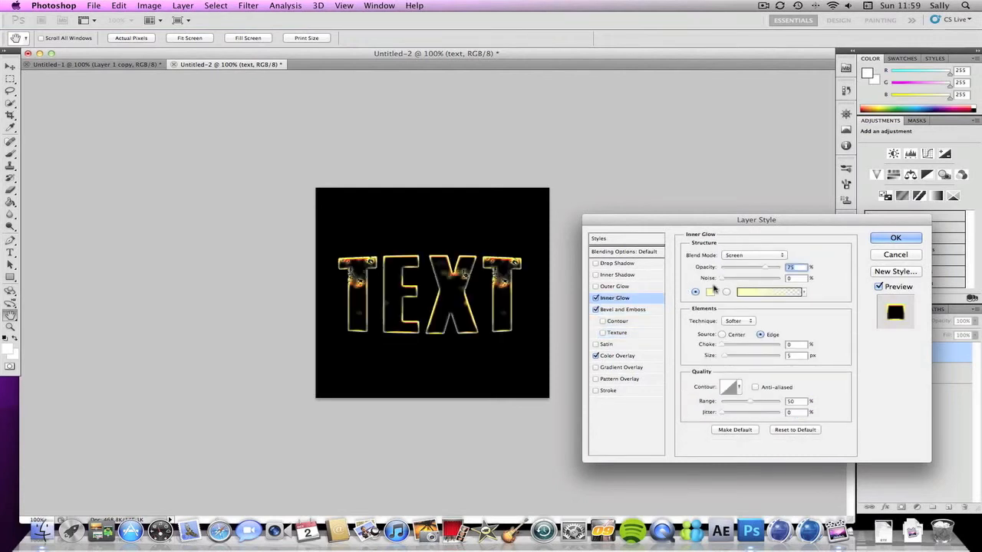
left_click(710, 292)
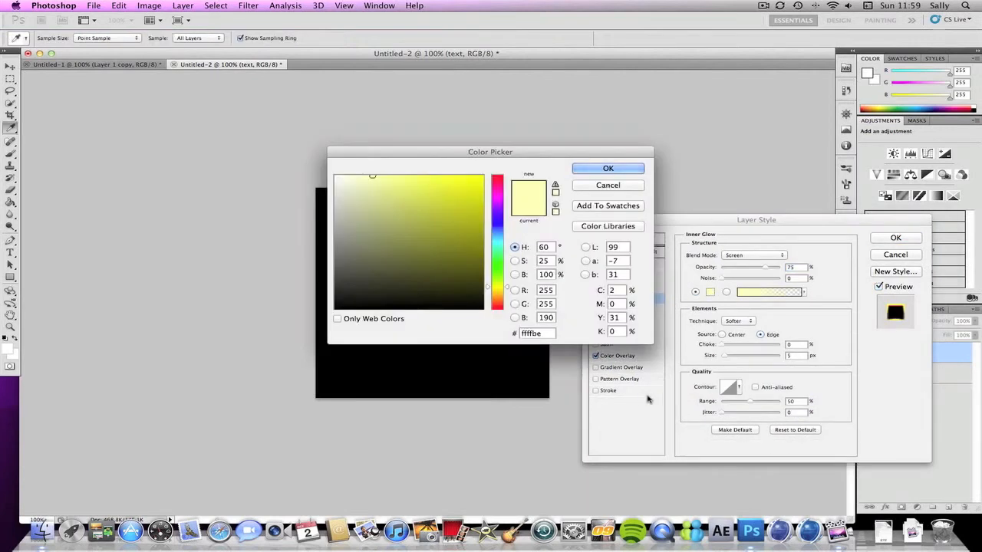
double_click(533, 332)
type("ffb")
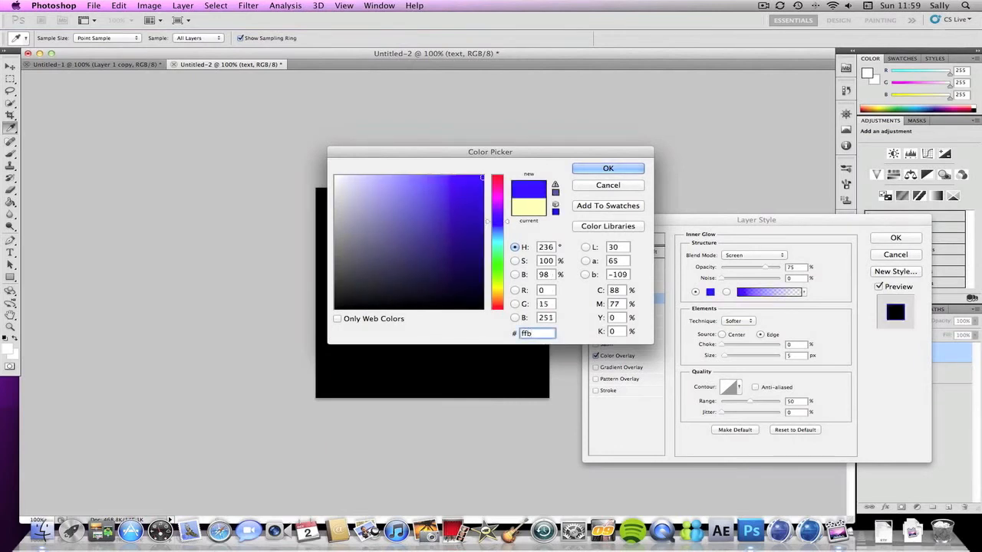
type("a00")
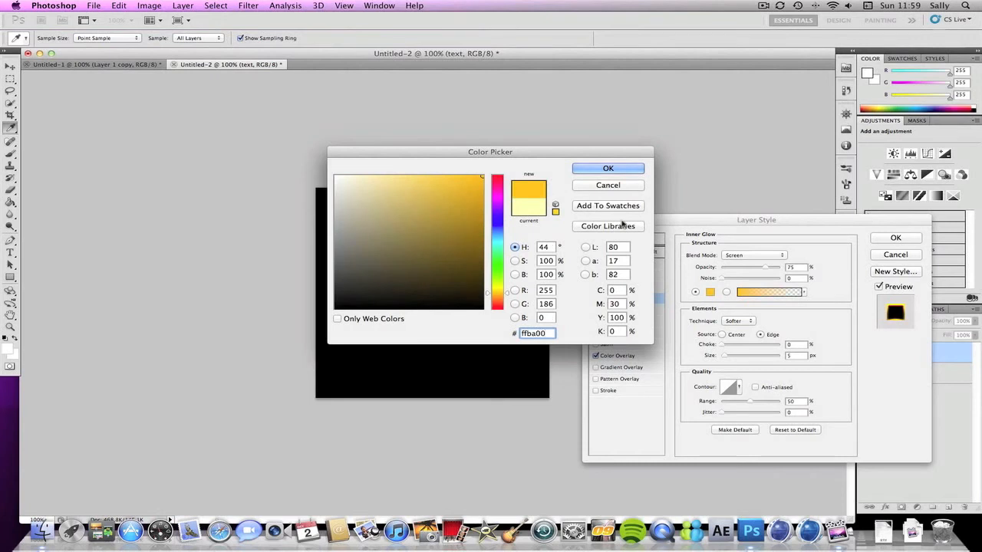
left_click(625, 171)
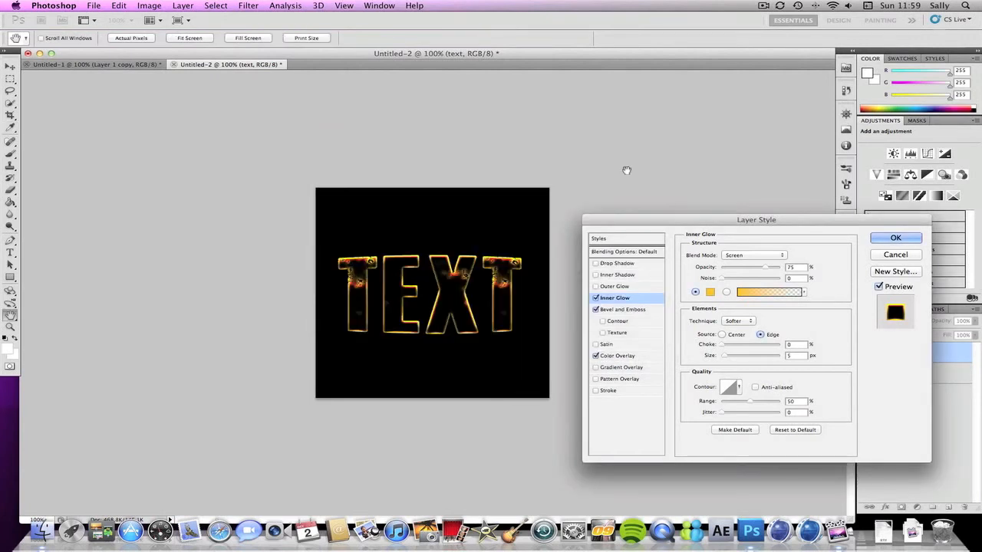
Set the inner glow to Linear Dodge (Add) blending, 100% opacity and a size of 7 px
left_click(732, 255)
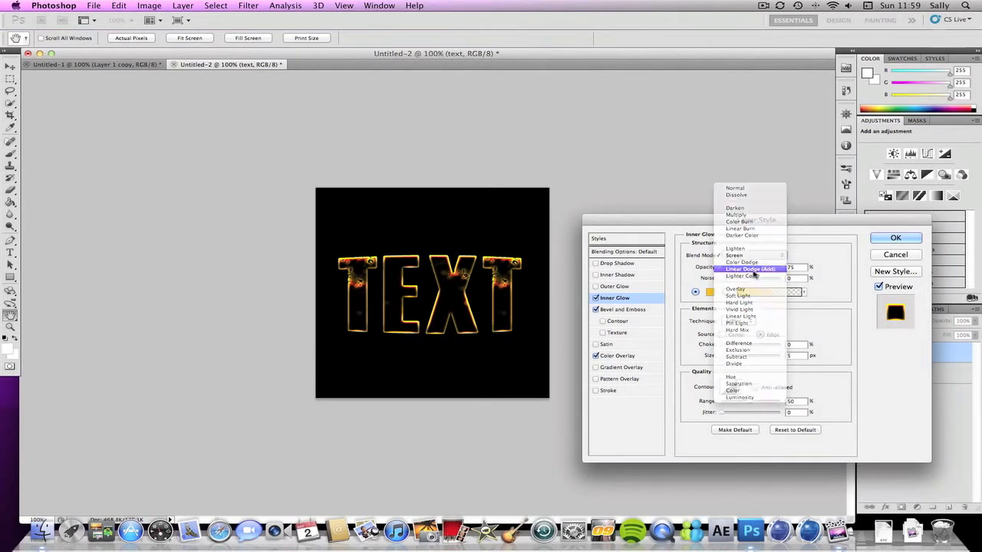
left_click(753, 270)
left_click_drag(764, 267, 810, 267)
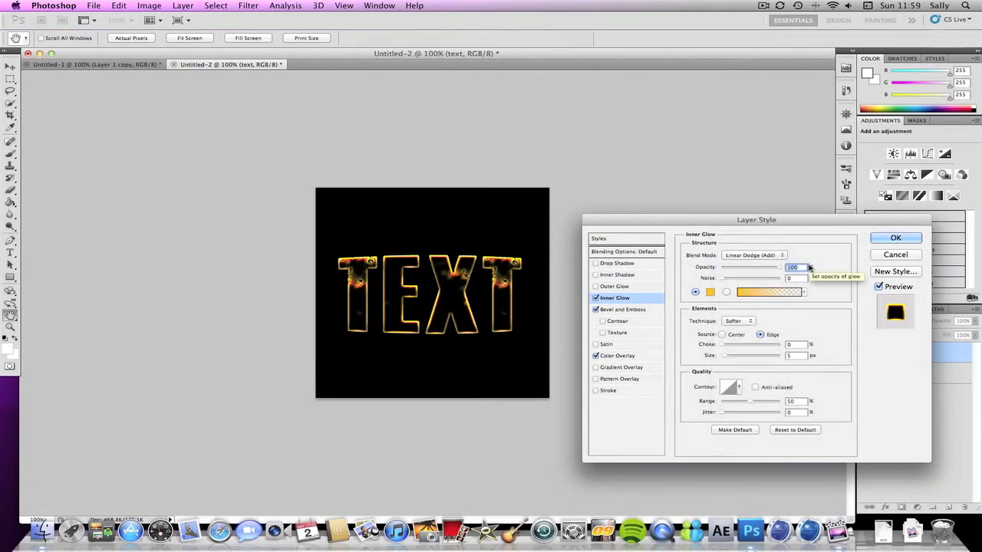
left_click(786, 355)
type("7")
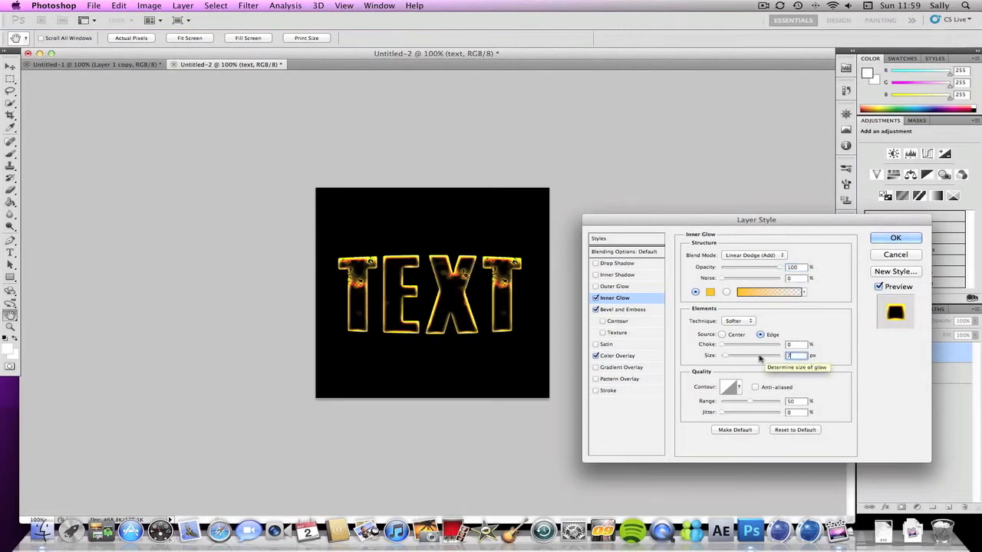
Add an Outer Glow to the text and set its colour to ffba00
left_click(614, 286)
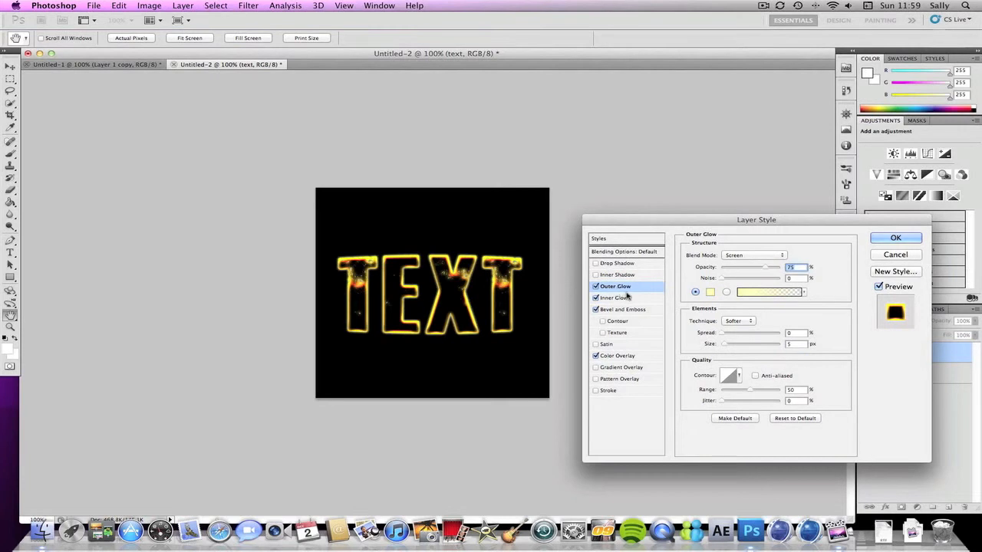
left_click(710, 292)
double_click(537, 332)
type("ff")
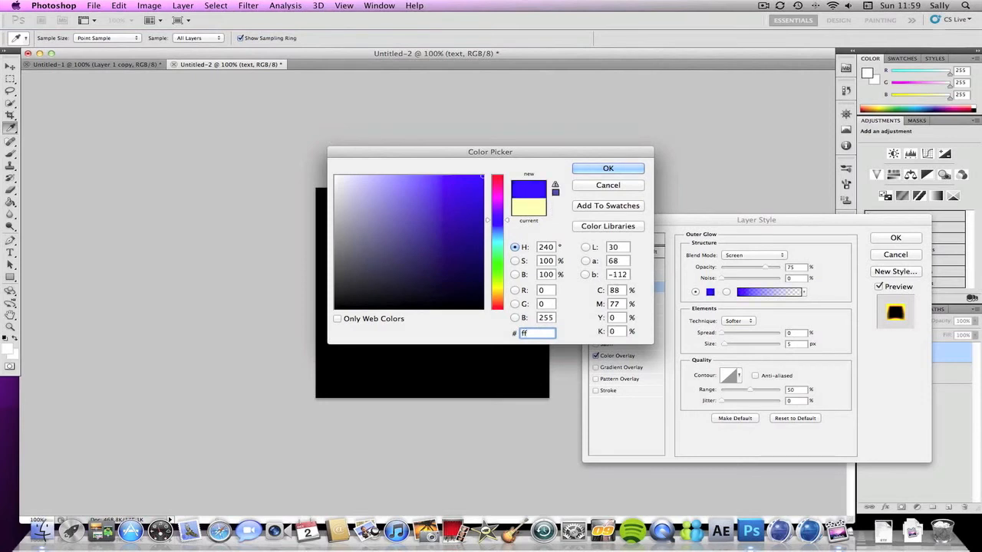
type("ba00")
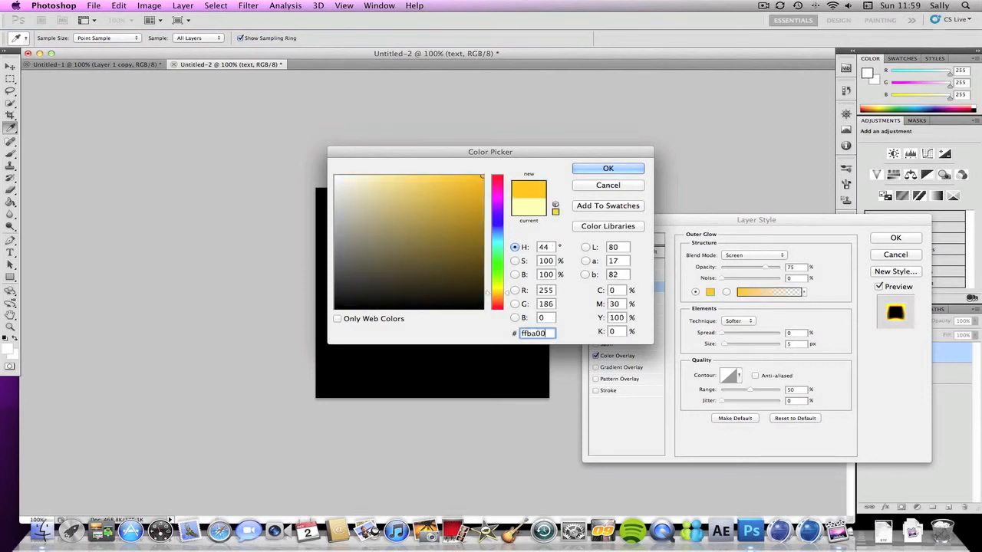
left_click(623, 170)
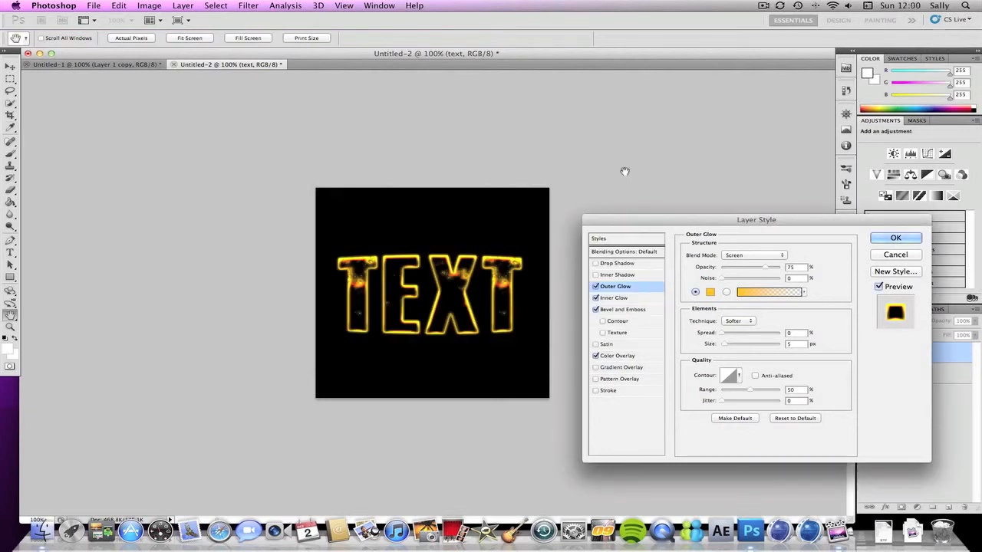
Set the outer glow to Linear Light blending, 40% opacity and a size of 24 px
left_click(761, 256)
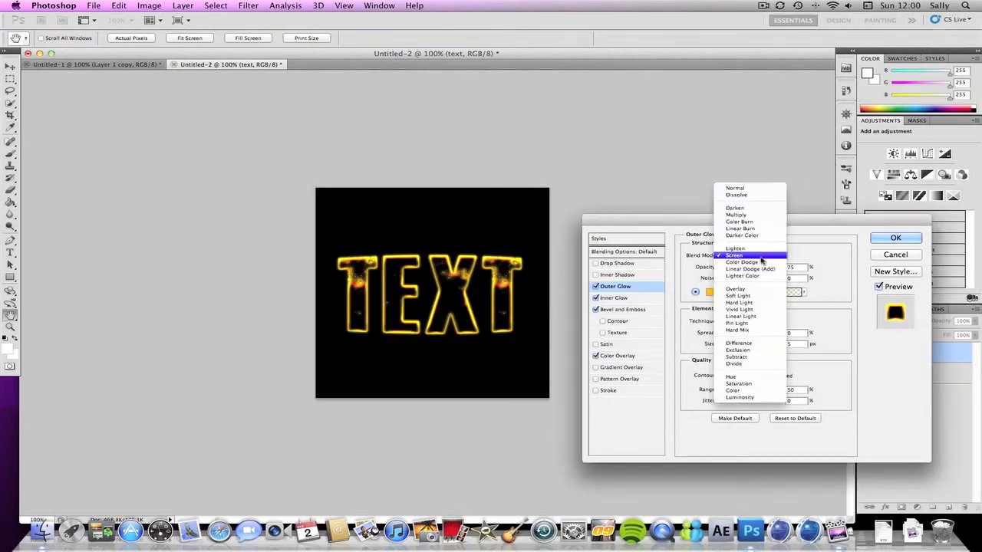
left_click(754, 321)
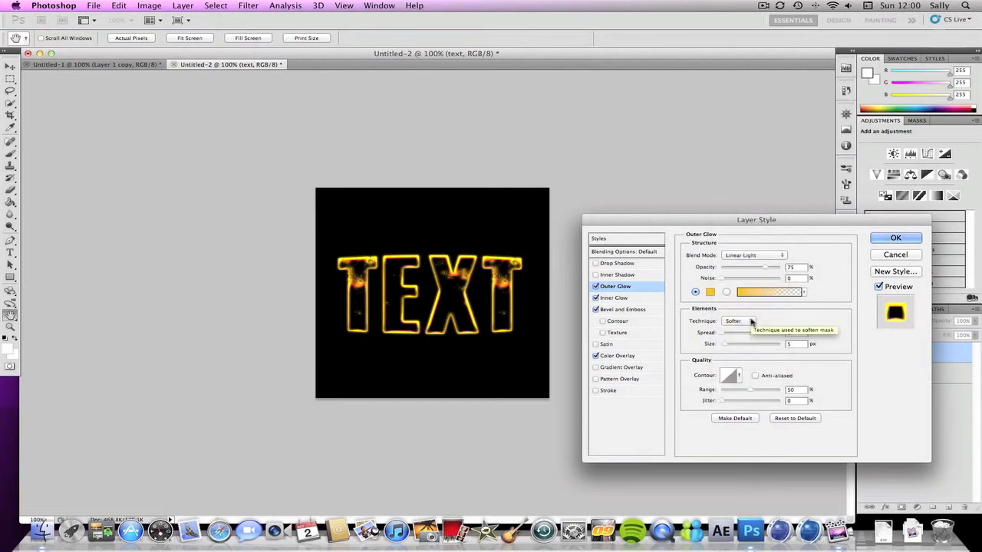
type("40")
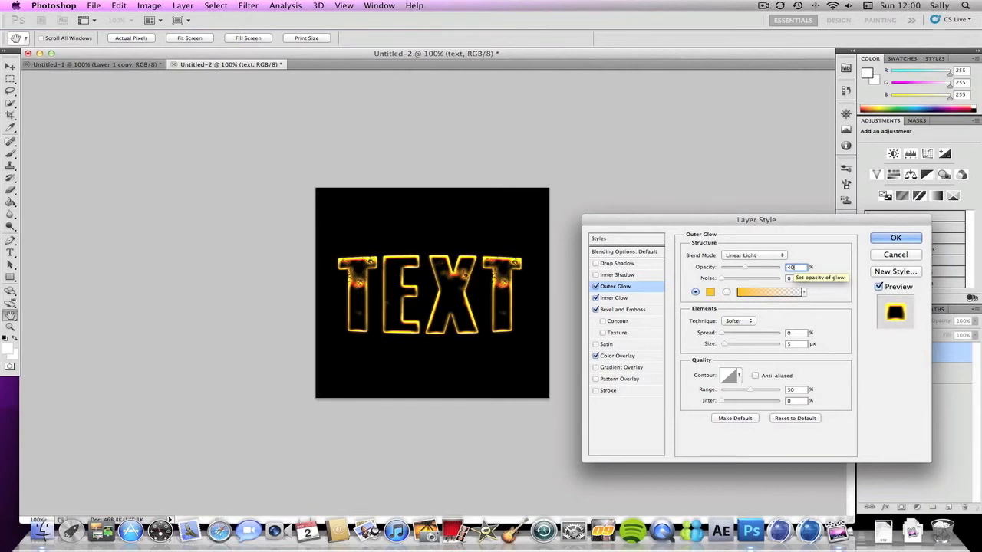
type("24")
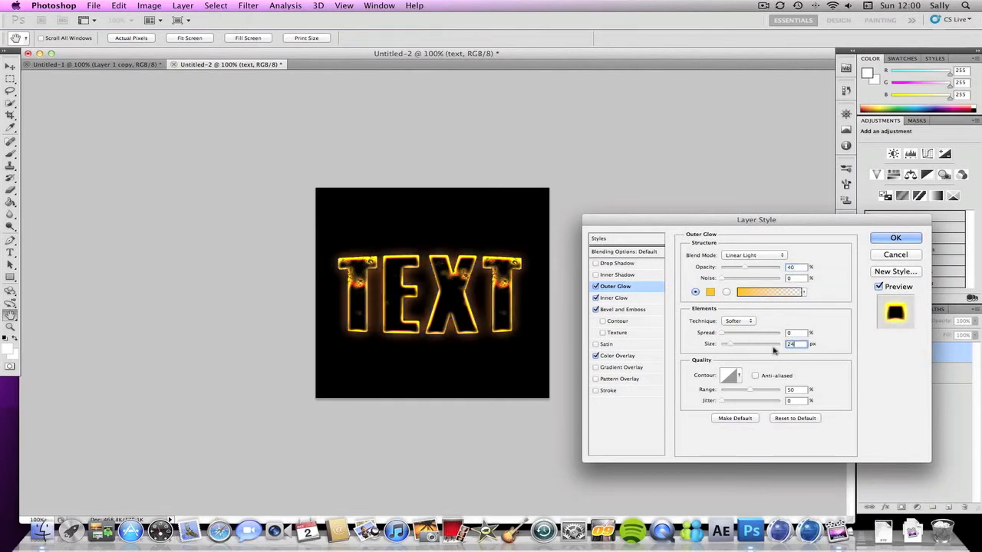
Give the outer glow a cone-shaped contour and set its range to 100%
left_click(738, 376)
left_click(692, 400)
left_click(848, 412)
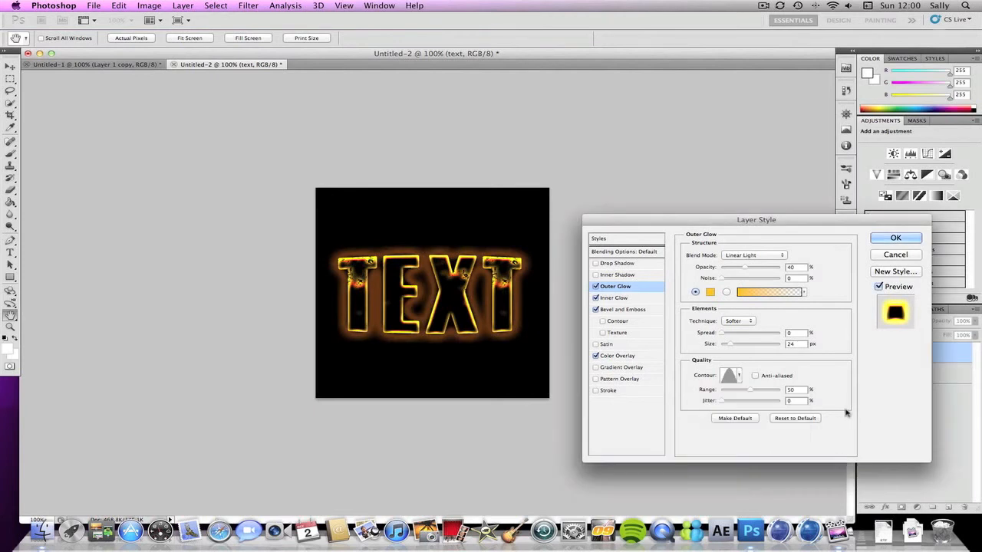
left_click_drag(749, 391, 779, 391)
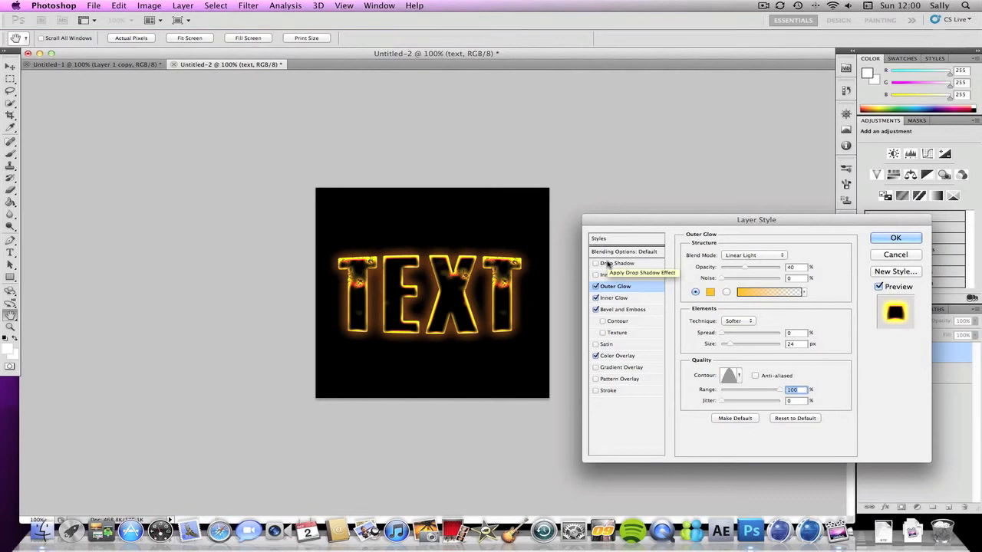
Add a Drop Shadow to the text and set its colour to white (ffffff)
left_click(610, 263)
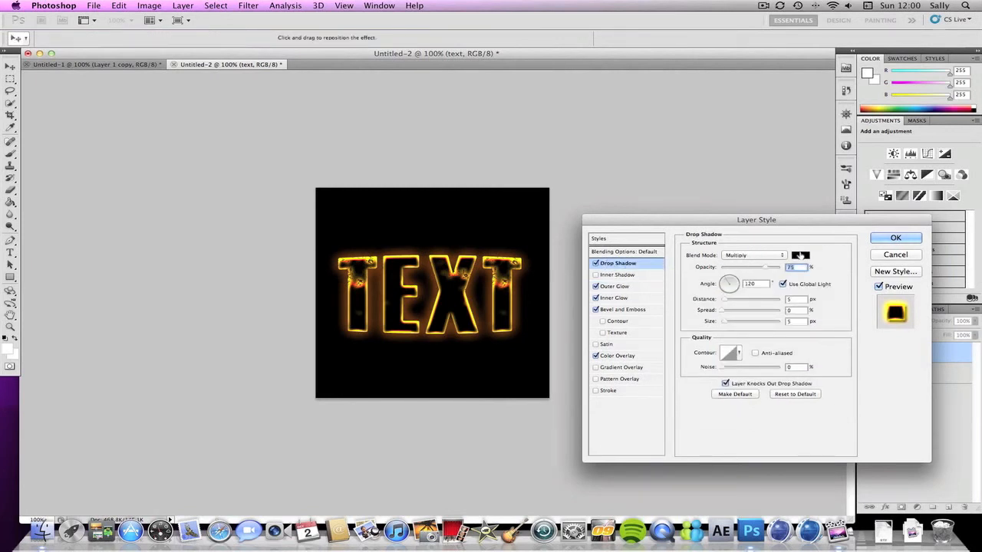
left_click(799, 256)
left_click_drag(403, 216, 257, 177)
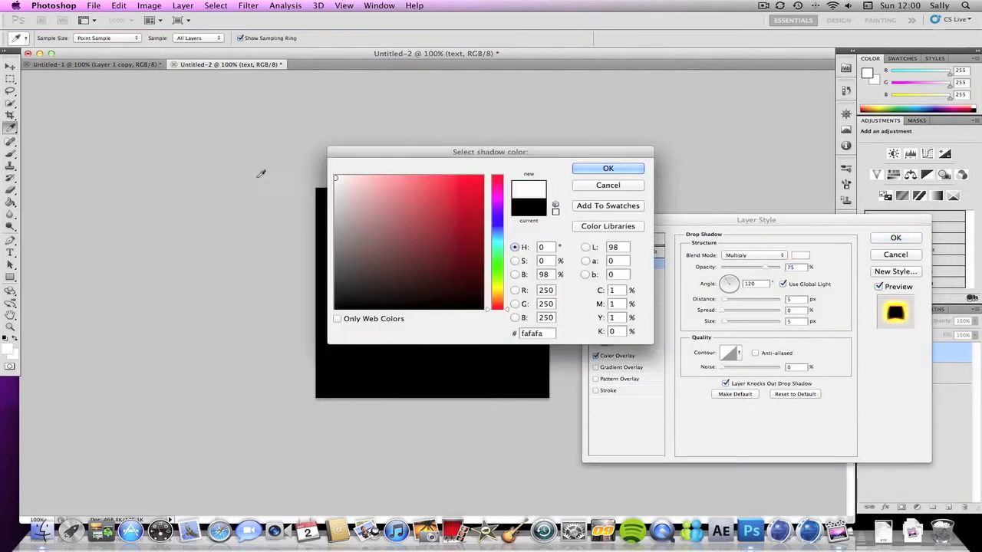
left_click_drag(374, 207, 304, 77)
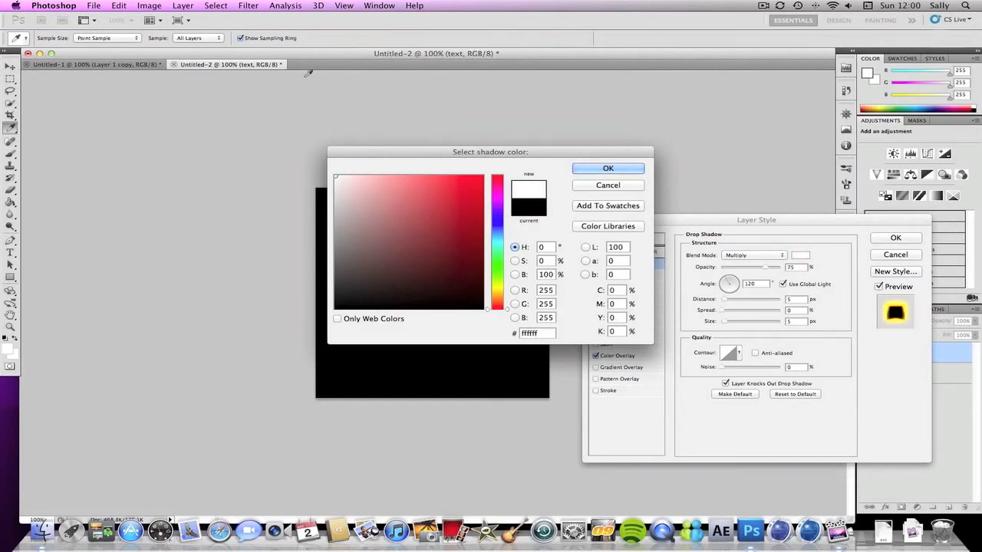
left_click(625, 170)
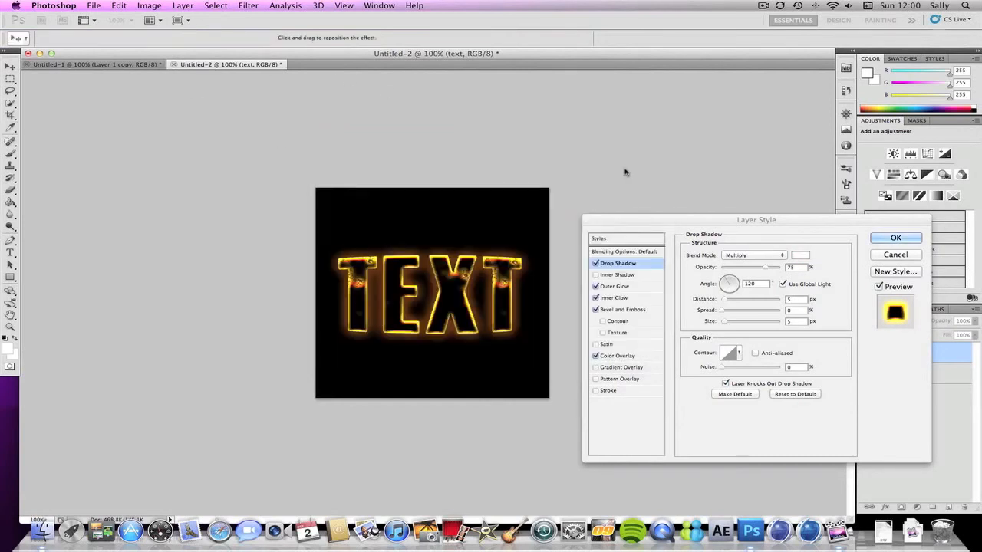
Set the drop shadow's blend mode to Hard Light and its opacity to 100%
left_click(756, 255)
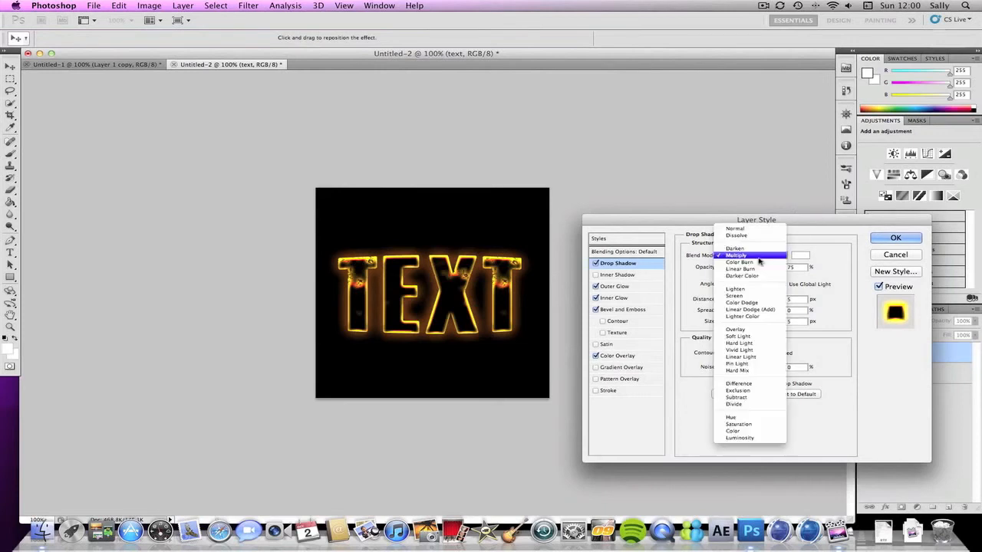
left_click(737, 343)
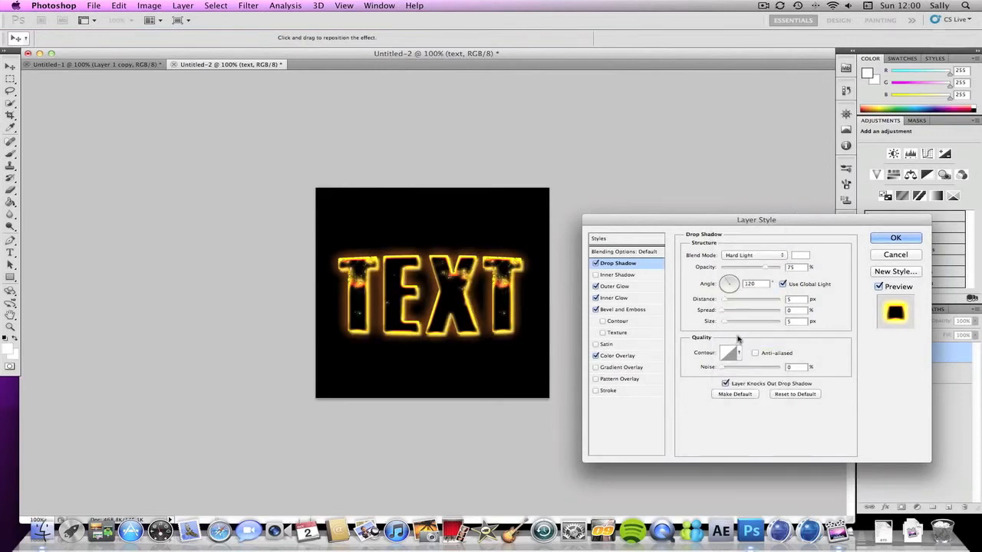
left_click_drag(767, 269, 838, 271)
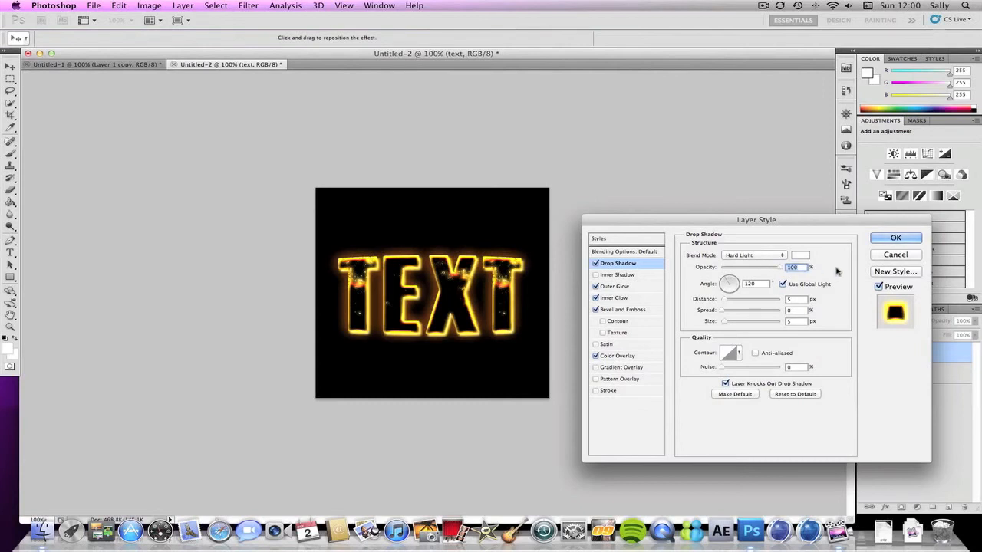
Set the drop shadow's distance to 0 px and its spread to 39%
left_click(797, 300)
type("0")
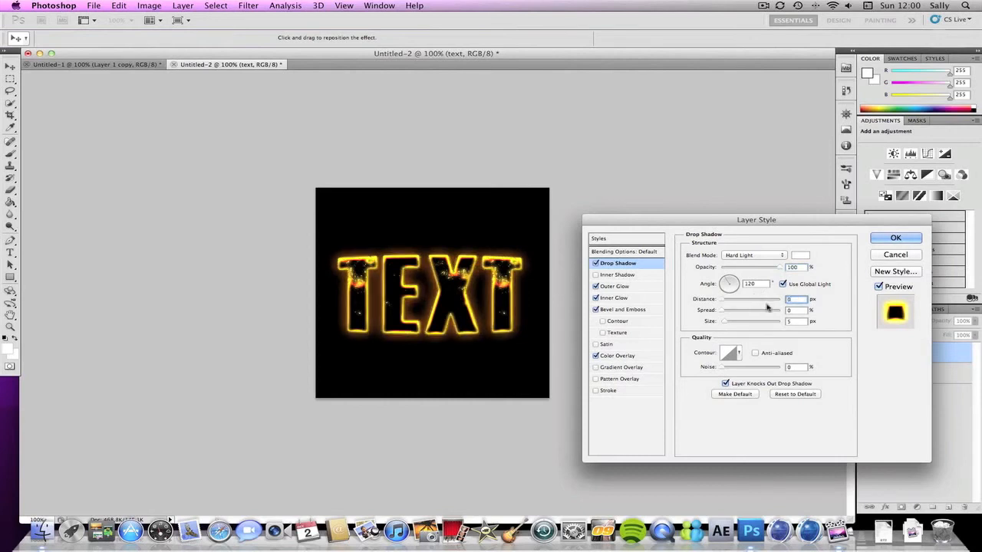
key("Tab")
type("39")
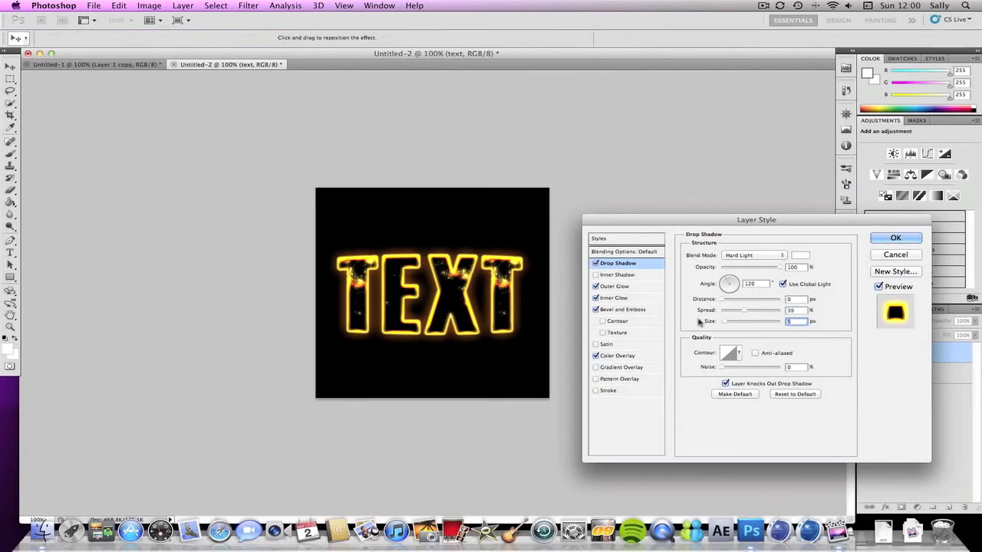
Set the drop shadow's size to 9 px, apply the layer styles and collapse the text layer's effects list
key("Tab")
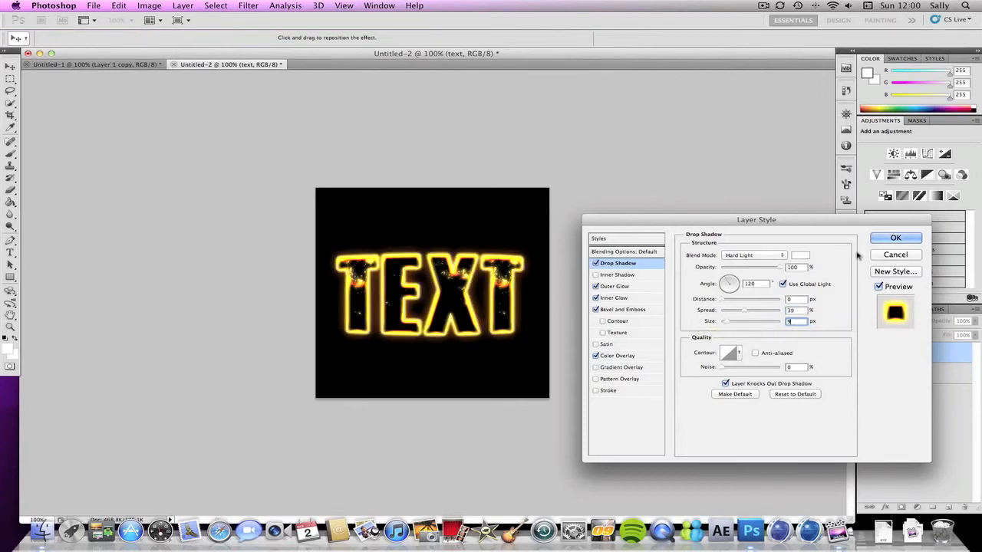
left_click(893, 239)
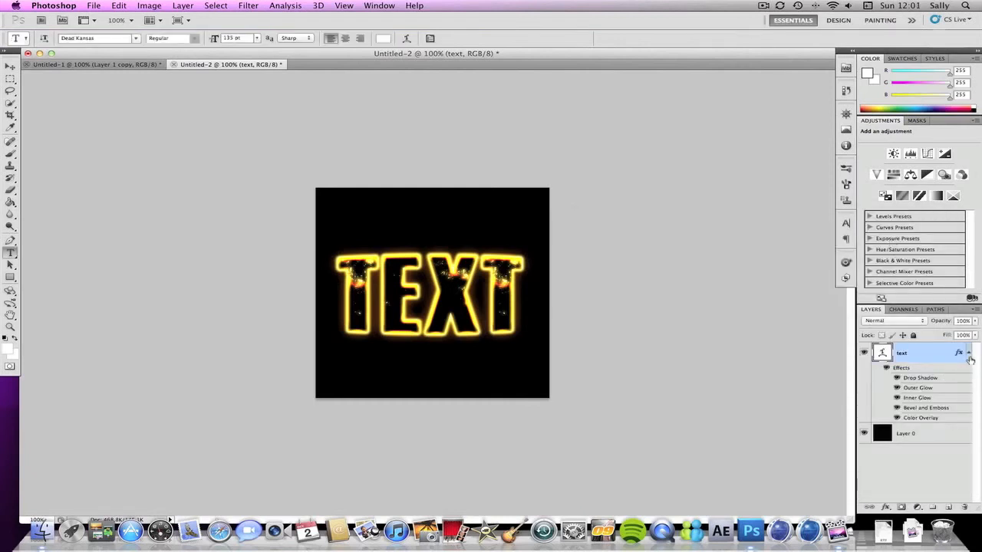
left_click(969, 356)
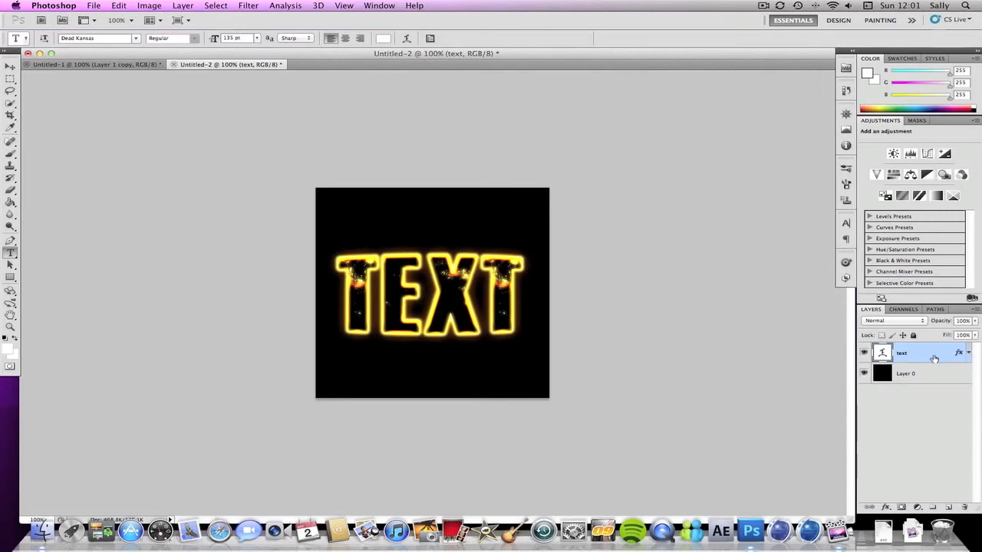
Add a new layer above the text layer and set the foreground colour to yellow (ffcc00)
left_click(948, 509)
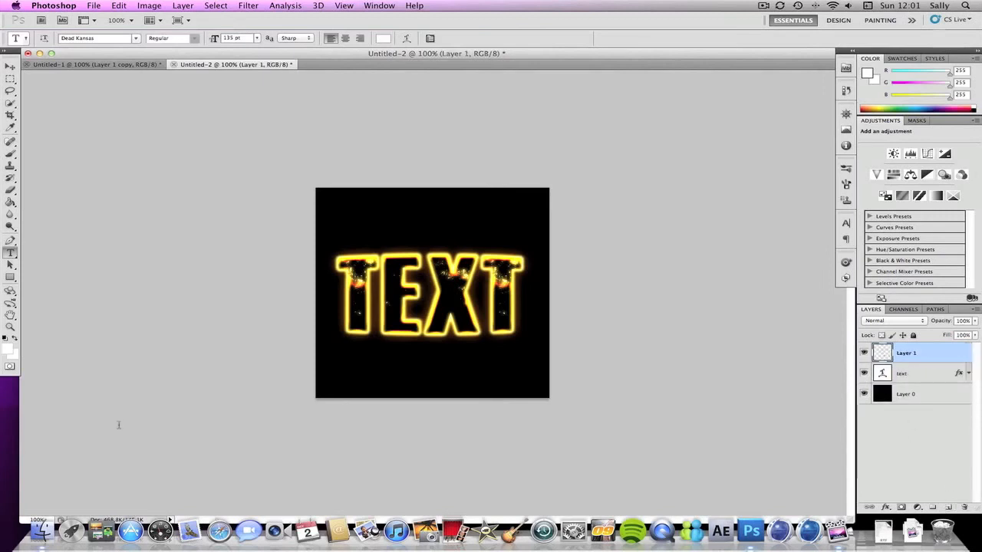
left_click(6, 349)
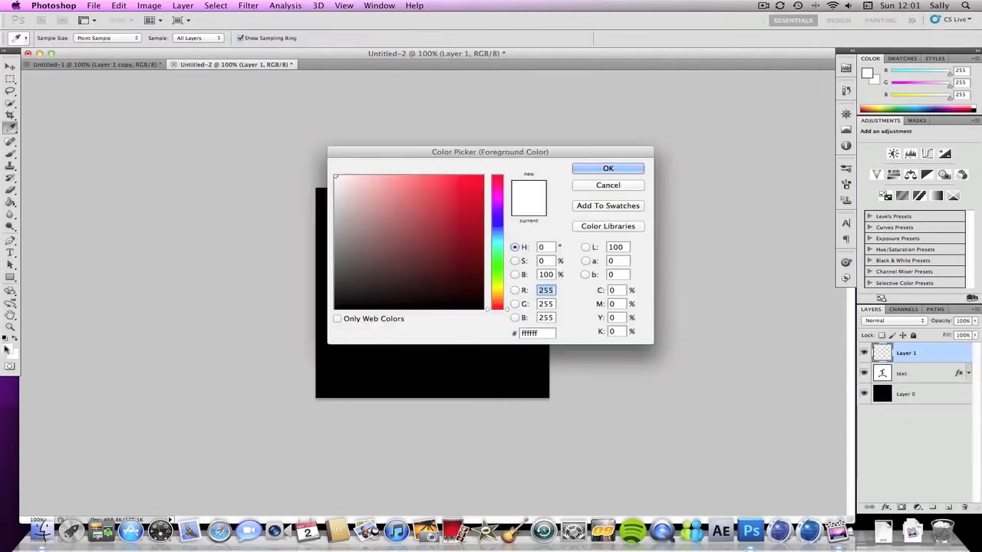
double_click(540, 335)
type("ff")
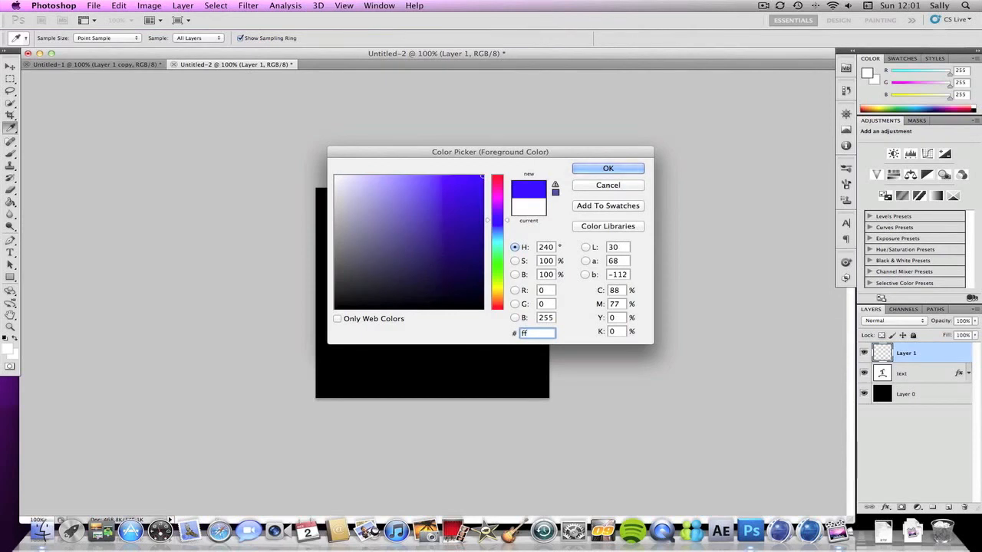
type("cc00")
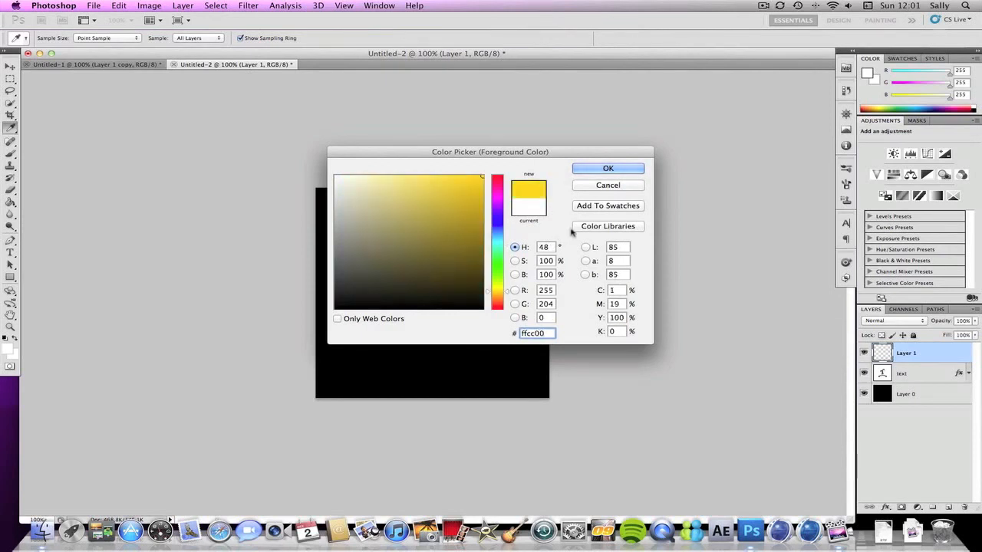
left_click(606, 168)
key("t")
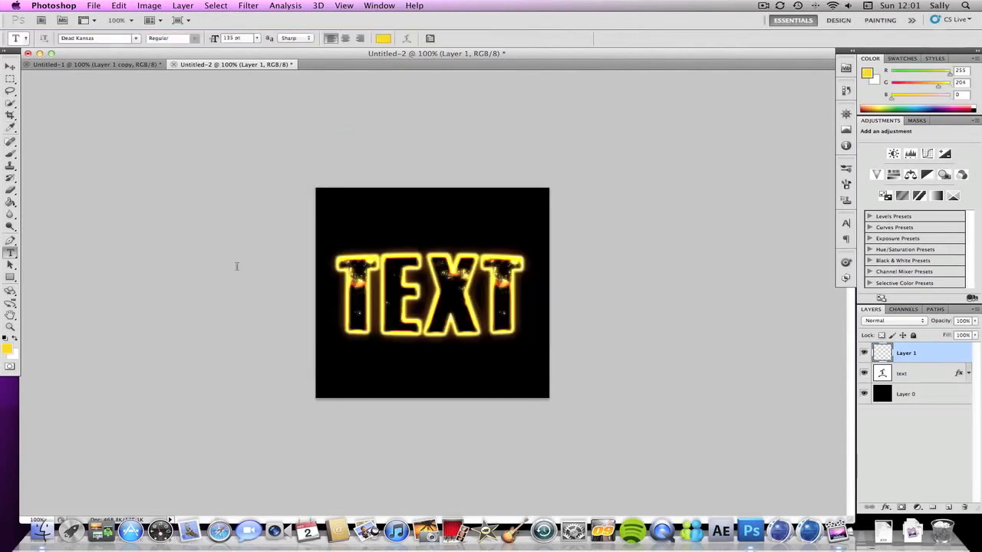
Set the background colour to black (000000)
left_click(14, 359)
left_click_drag(390, 281, 254, 392)
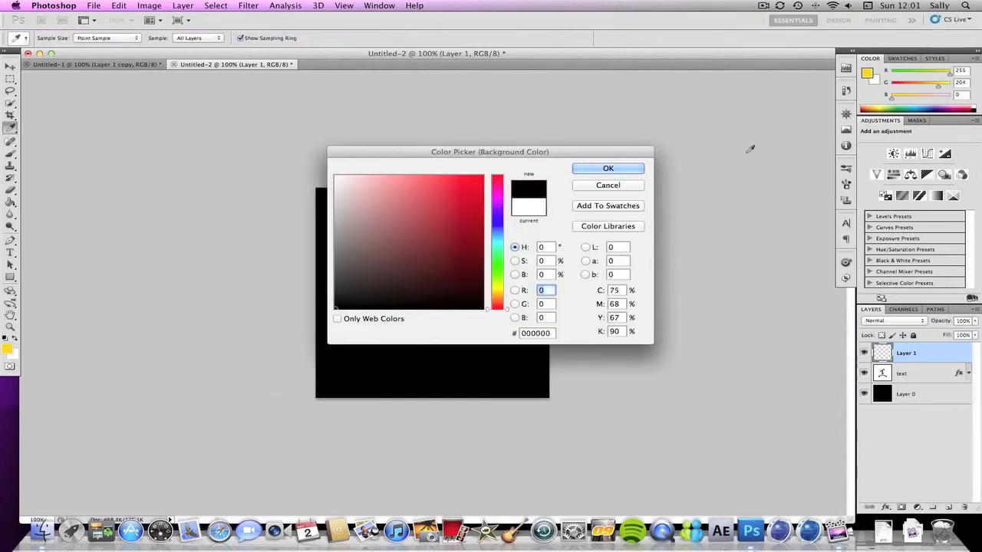
left_click(621, 168)
Render Clouds on the new layer and set its blend mode to Linear Light
left_click(248, 7)
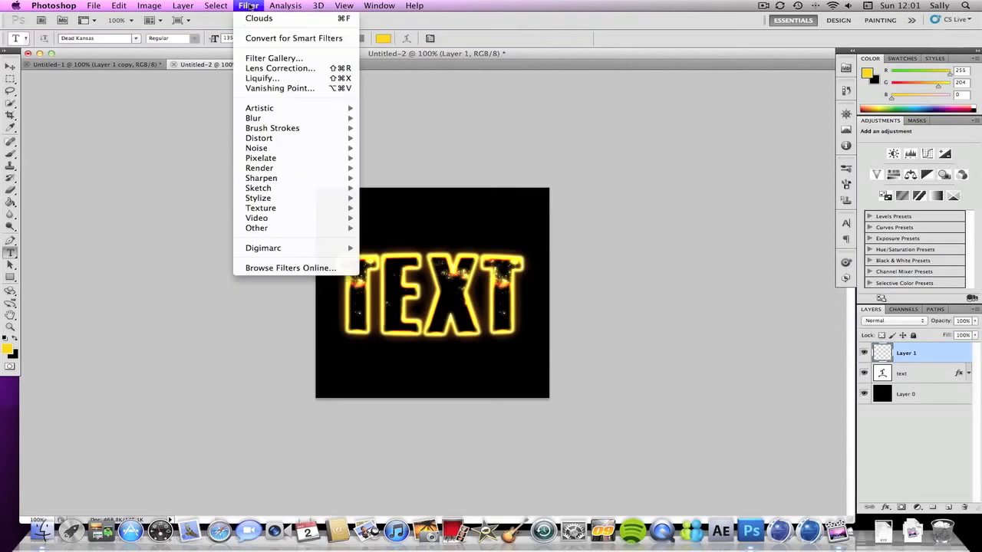
mouse_move(280, 169)
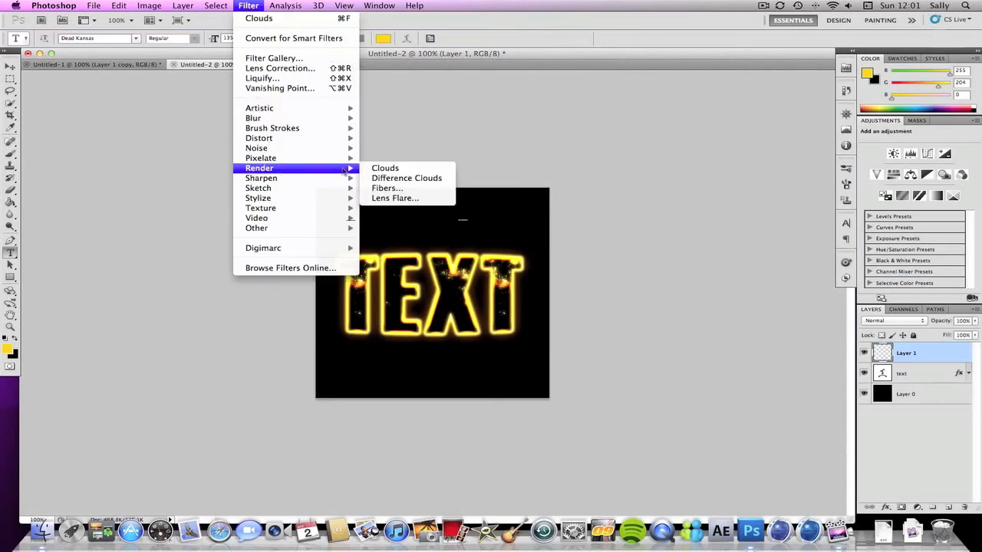
left_click(383, 168)
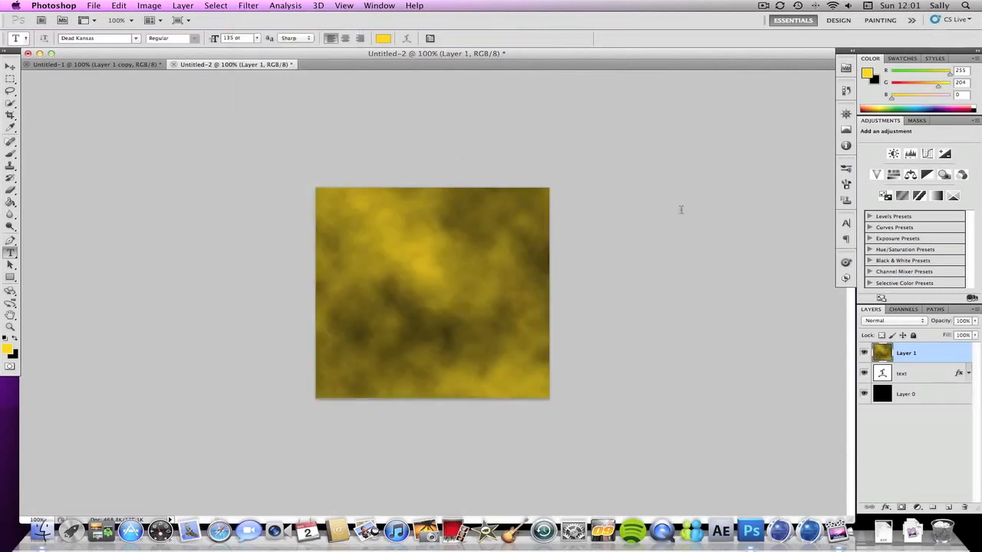
left_click(883, 322)
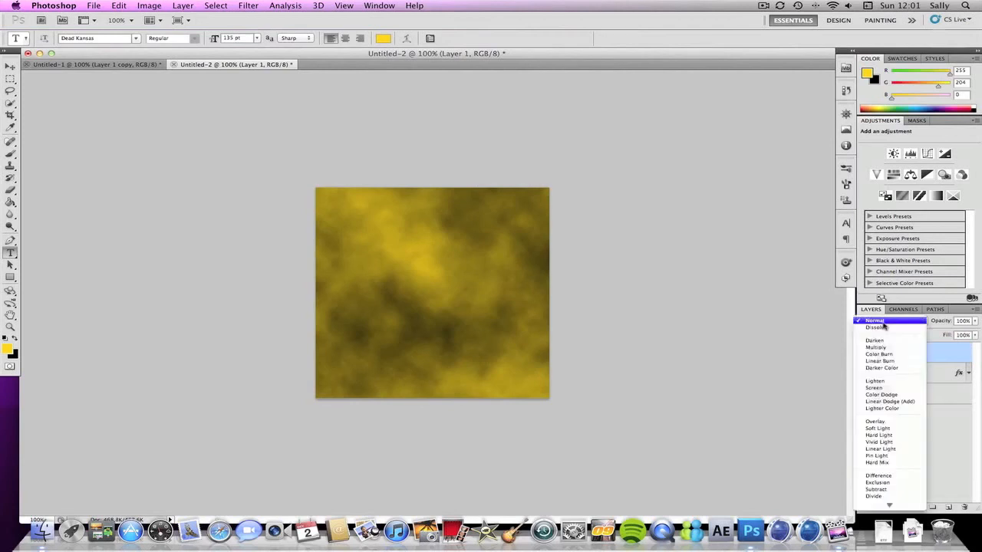
left_click(892, 451)
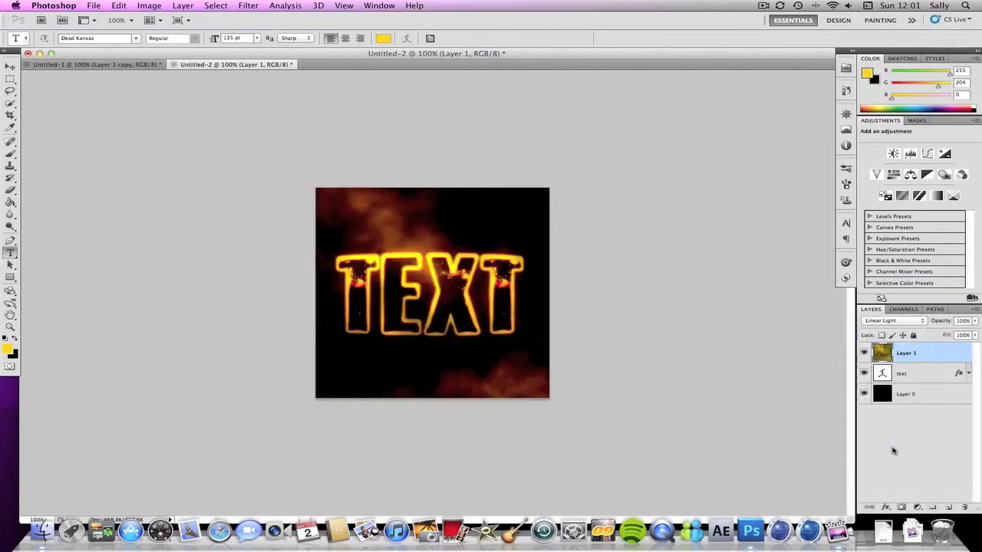
Try the Linear Dodge (Add) blend mode on the clouds layer and return it to Linear Light
left_click(898, 321)
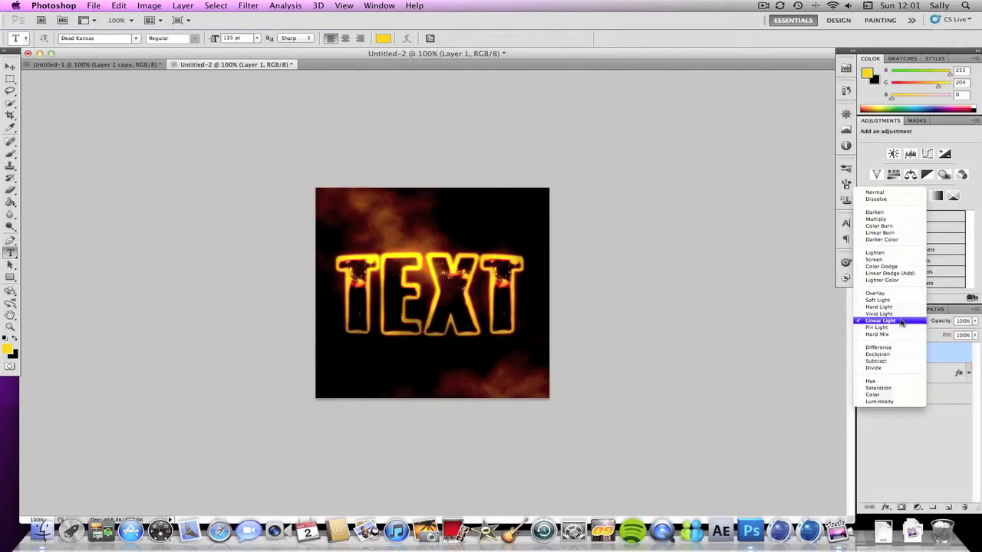
left_click(901, 274)
left_click(890, 321)
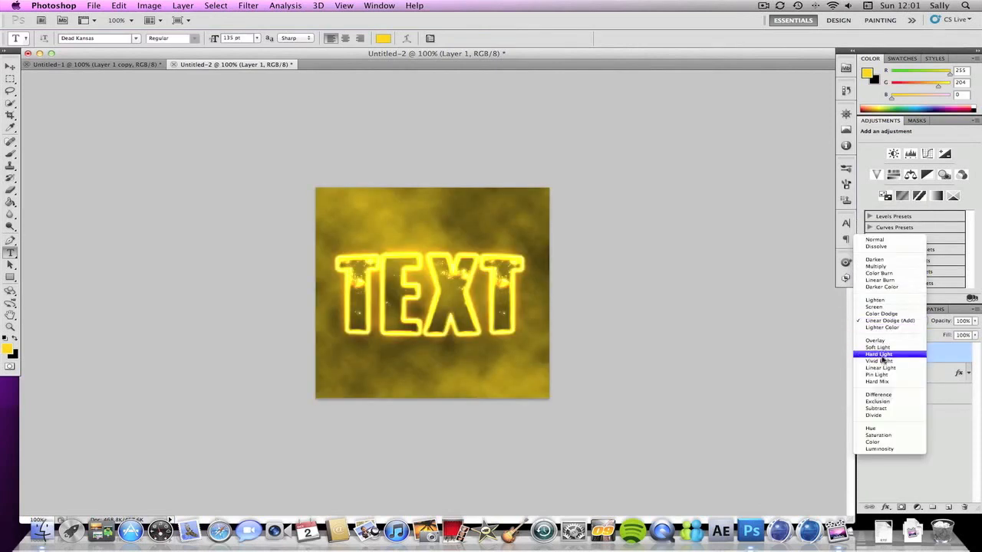
left_click(883, 370)
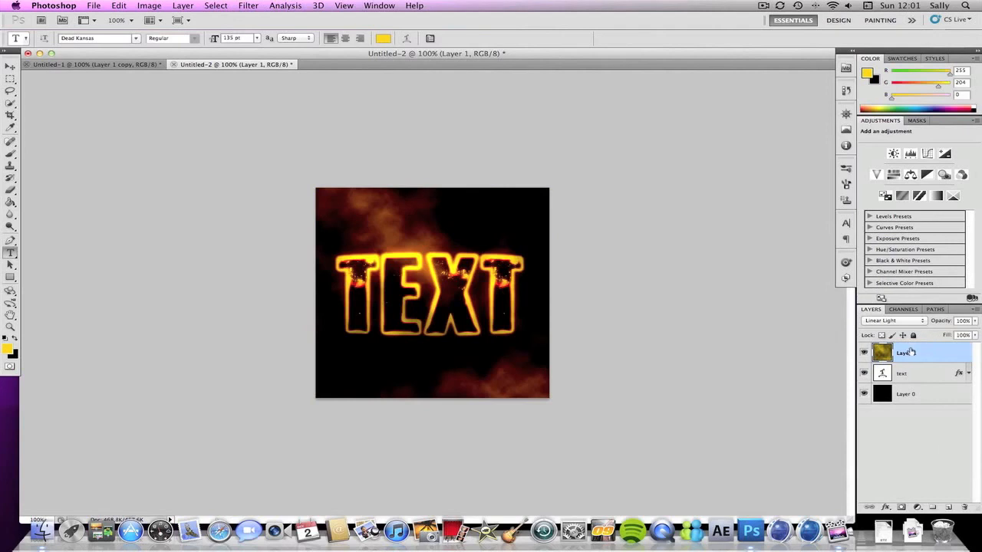
Duplicate the clouds layer within the same document
right_click(910, 351)
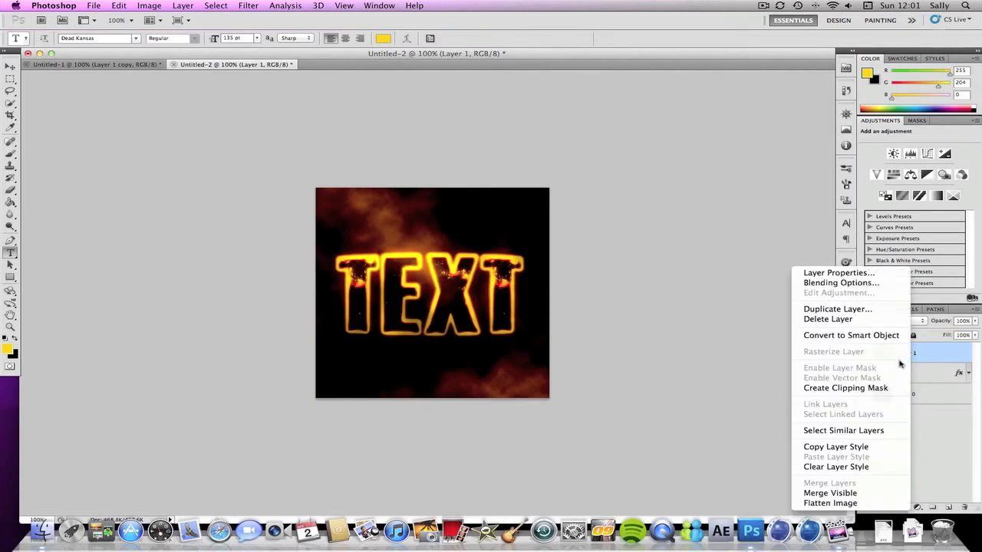
left_click(843, 309)
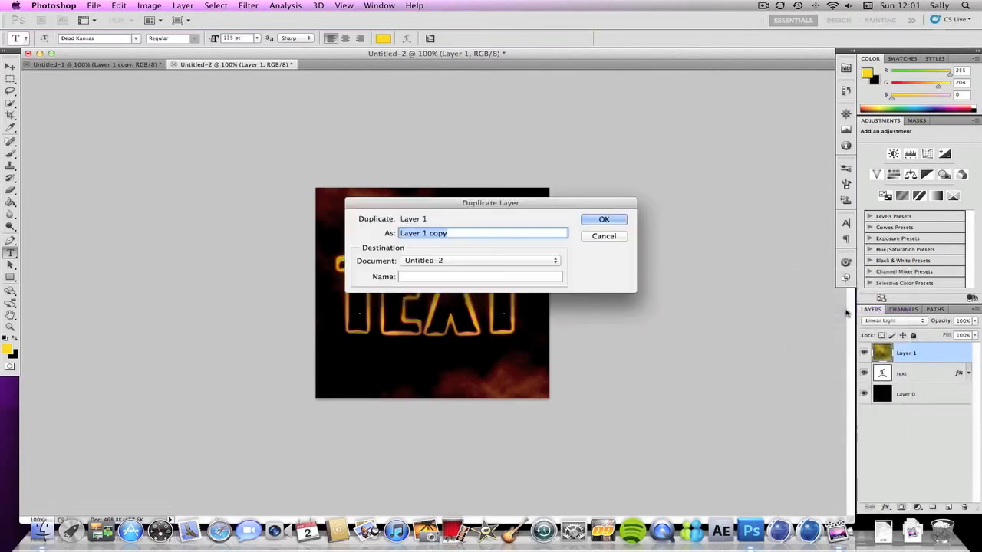
left_click(608, 223)
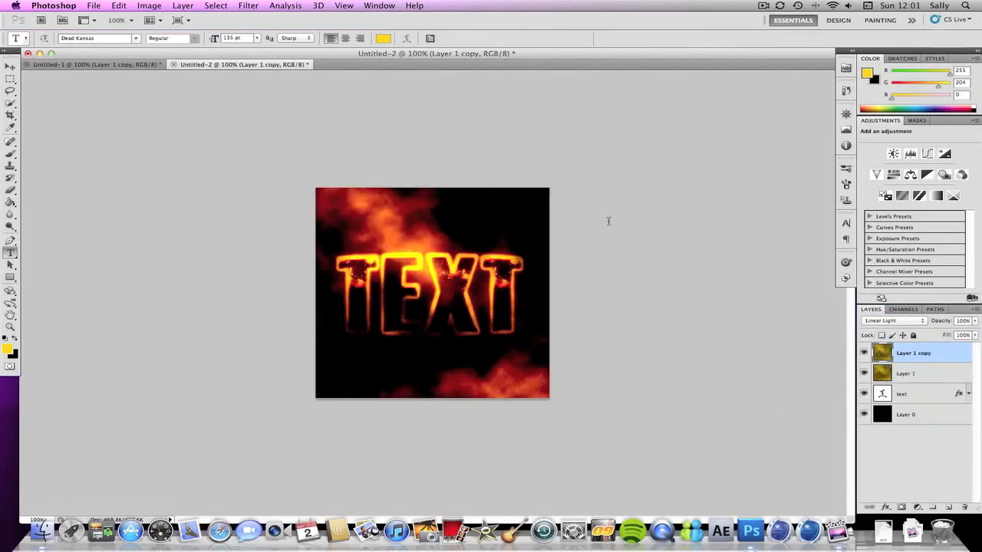